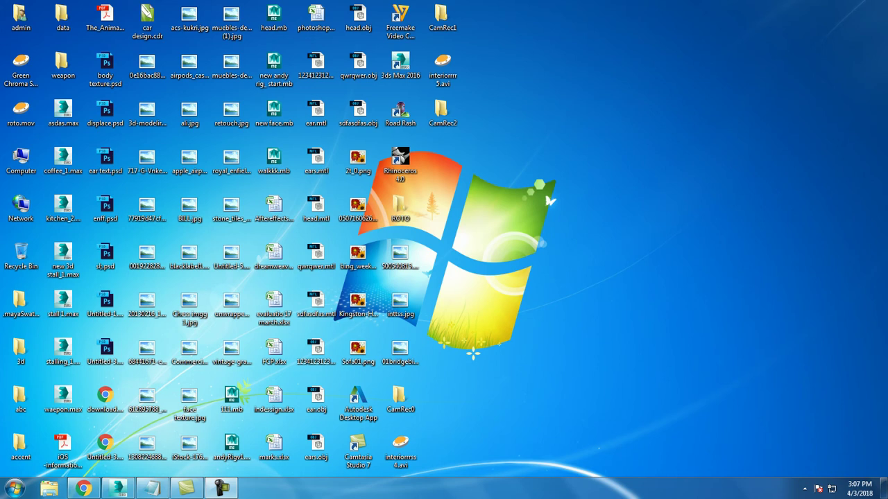
# Trim the Notepad note to its heading and start line, change the part number to 6, and return to 3ds Max
pyautogui.click(152, 488)
pyautogui.hotkey('shift', 'Up')
pyautogui.hotkey('shift', 'Up')
pyautogui.hotkey('shift', 'Up')
pyautogui.press('BackSpace')
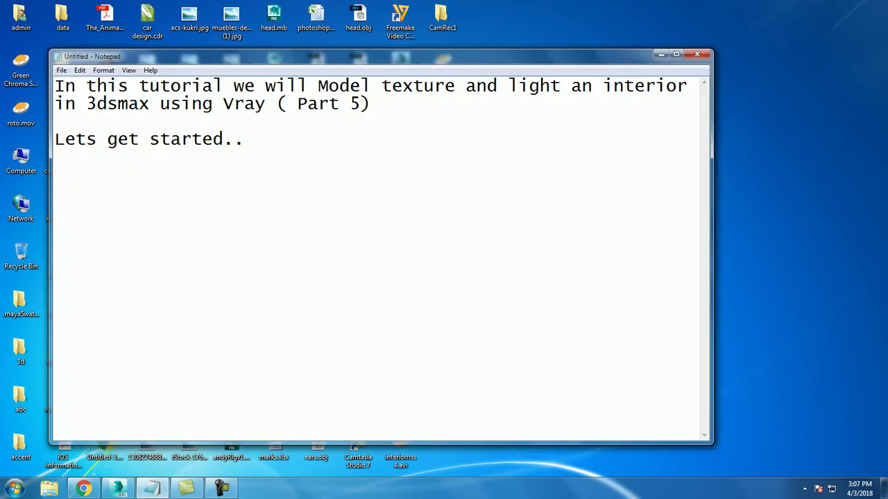
pyautogui.moveTo(361, 103); pyautogui.dragTo(350, 103)
pyautogui.write('6')
pyautogui.click(660, 53)
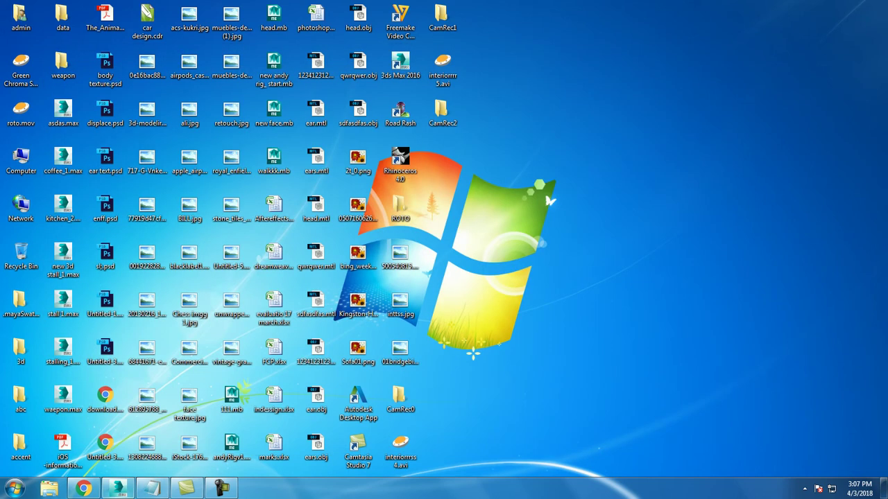
pyautogui.click(118, 489)
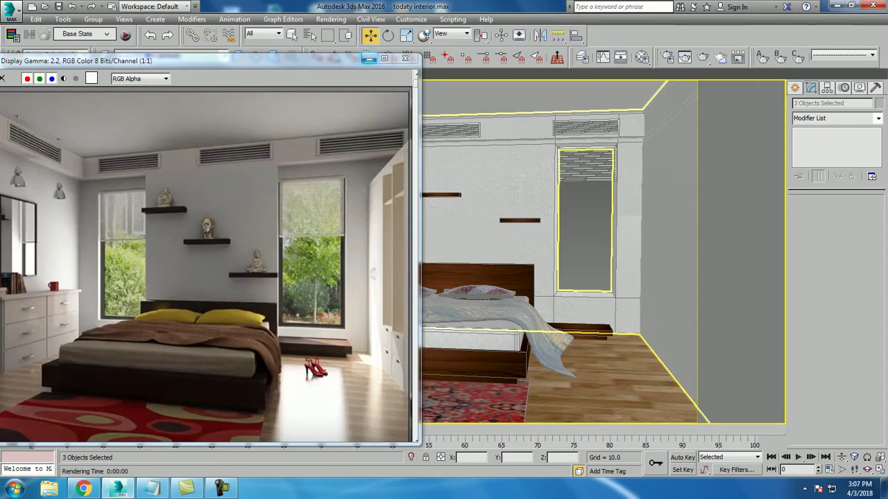
# Put away the last render and look over the room in the perspective and front views
pyautogui.click(369, 59)
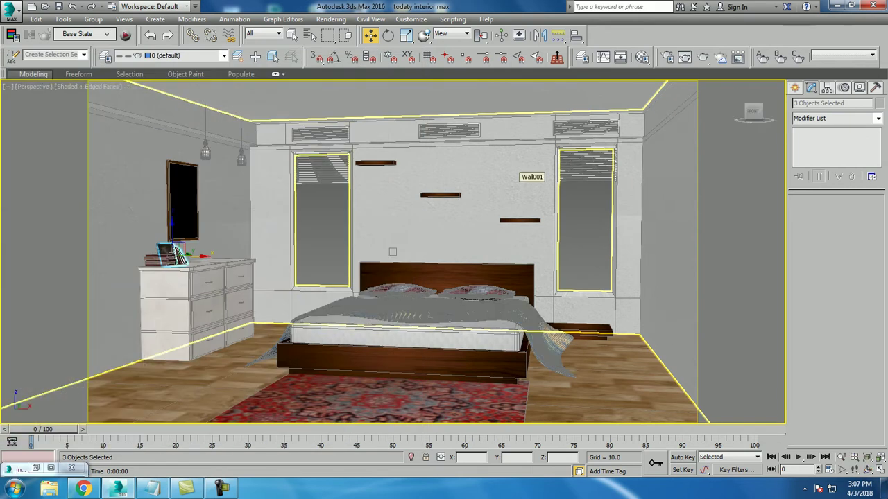
pyautogui.press('p')
pyautogui.scroll(5, 520, 173)
pyautogui.hotkey('alt', 'w')
pyautogui.rightClick(590, 166)
pyautogui.hotkey('alt', 'w')
pyautogui.scroll(-5, 486, 213)
pyautogui.scroll(-4, 326, 284)
pyautogui.scroll(-4, 326, 284)
# Maximize the Left viewport, switch it to the Right view, and recenter the room
pyautogui.hotkey('alt', 'w')
pyautogui.rightClick(198, 326)
pyautogui.hotkey('alt', 'w')
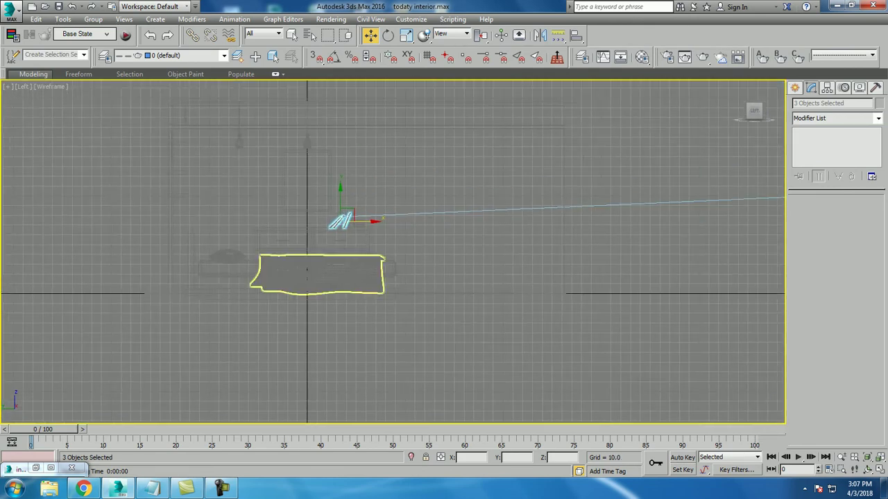
pyautogui.moveTo(319, 274); pyautogui.dragTo(301, 330, button='middle')
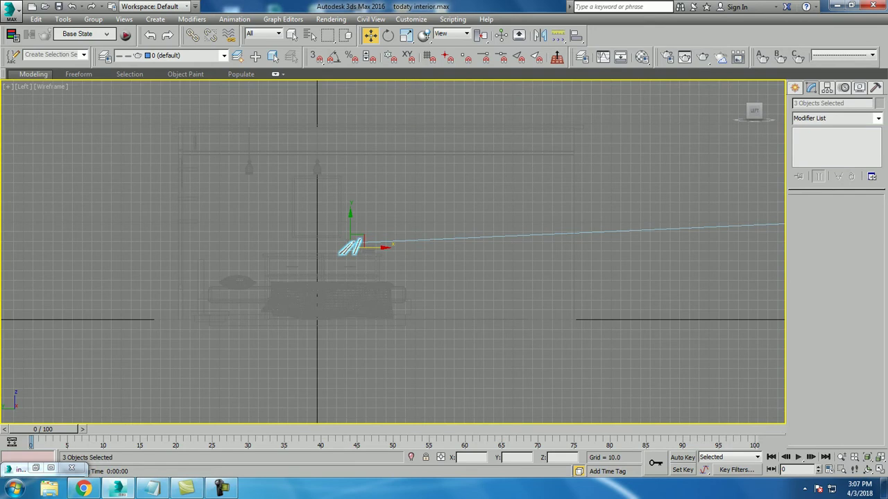
pyautogui.click(23, 86)
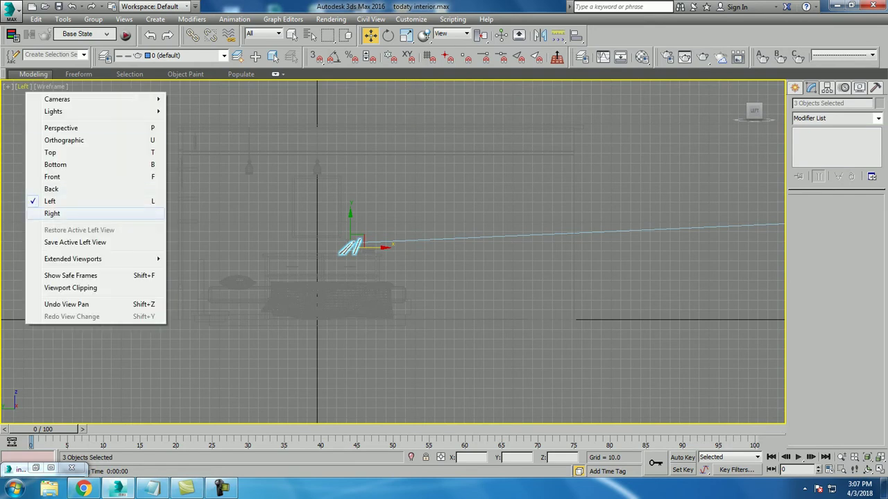
pyautogui.click(41, 211)
pyautogui.moveTo(469, 248); pyautogui.dragTo(320, 264, button='middle')
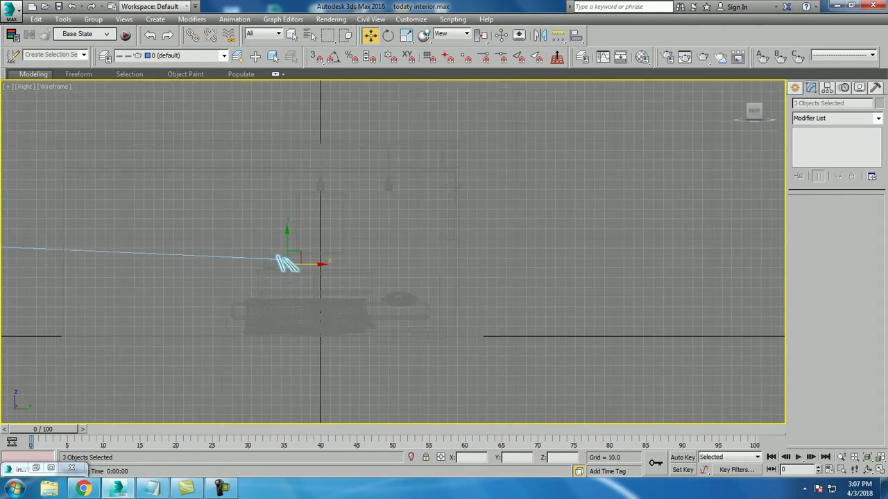
# Create a VRaySun outside aimed into the room, accepting the VRaySky environment map
pyautogui.click(795, 87)
pyautogui.click(825, 105)
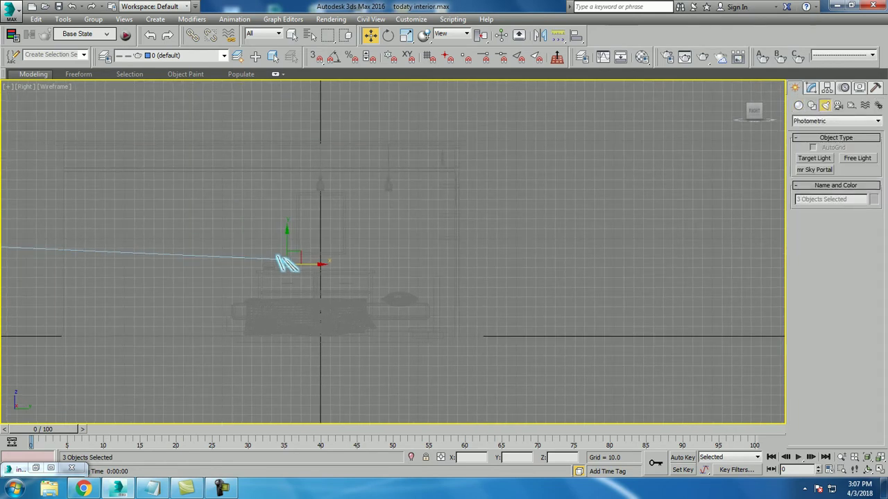
pyautogui.click(836, 121)
pyautogui.click(812, 146)
pyautogui.click(857, 169)
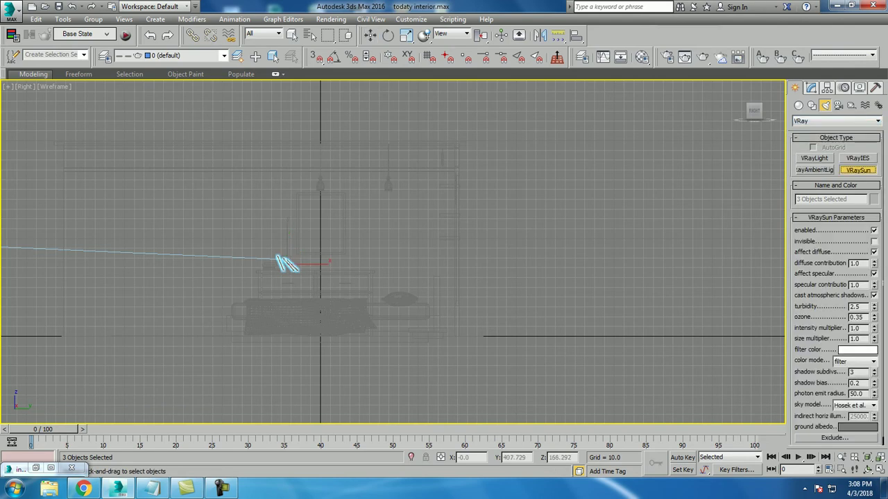
pyautogui.moveTo(772, 139)
pyautogui.mouseDown()
pyautogui.moveTo(310, 277)
pyautogui.moveTo(274, 297)
pyautogui.mouseUp()
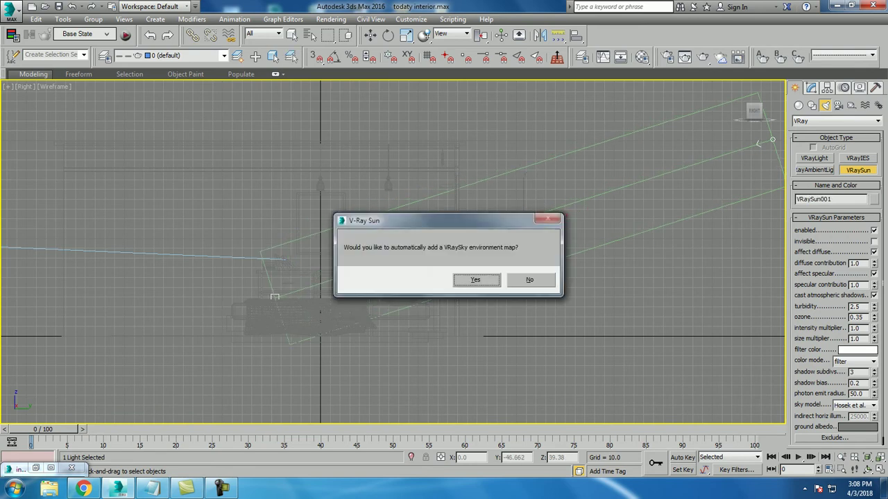
pyautogui.press('Return')
# Maximize the Perspective view and orbit toward the building front
pyautogui.hotkey('alt', 'w')
pyautogui.rightClick(600, 264)
pyautogui.hotkey('alt', 'w')
pyautogui.moveTo(600, 251)
pyautogui.keyDown('alt'); pyautogui.mouseDown(button='middle')
pyautogui.moveTo(576, 274)
pyautogui.moveTo(598, 281)
pyautogui.mouseUp(button='middle'); pyautogui.keyUp('alt')
pyautogui.scroll(5, 576, 274)
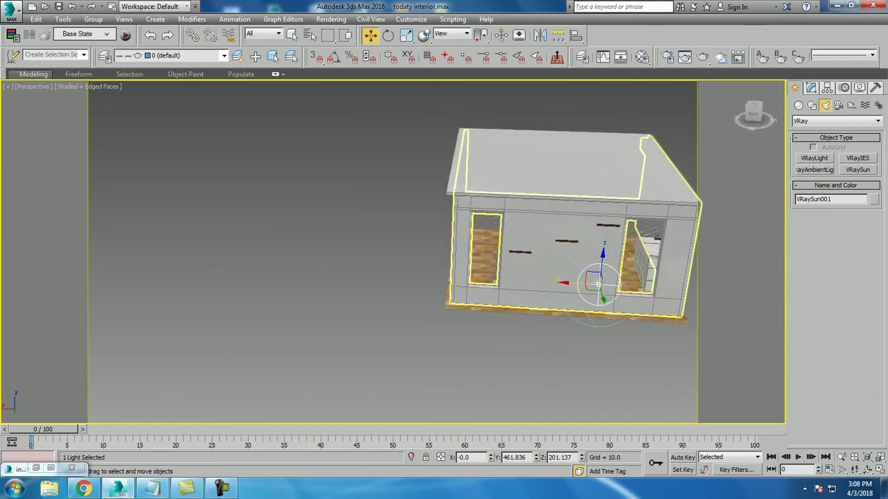
# Zoom in on the house front, select the VRaySun001 gizmo, and bring up its Modify settings
pyautogui.moveTo(597, 280)
pyautogui.keyDown('alt'); pyautogui.mouseDown(button='middle')
pyautogui.moveTo(610, 277)
pyautogui.moveTo(596, 292)
pyautogui.moveTo(596, 333)
pyautogui.moveTo(596, 291)
pyautogui.mouseUp(button='middle'); pyautogui.keyUp('alt')
pyautogui.scroll(5, 610, 278)
pyautogui.scroll(4, 597, 292)
pyautogui.click(527, 312)
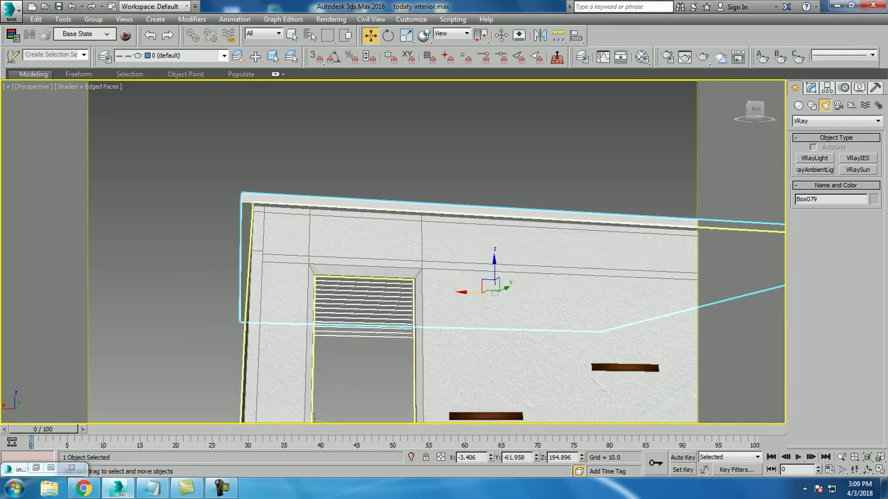
pyautogui.press('z')
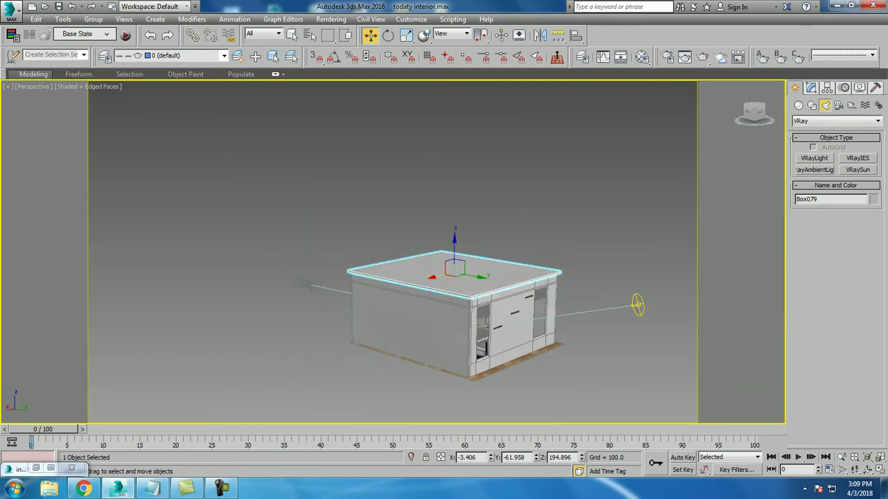
pyautogui.click(637, 305)
pyautogui.keyDown('alt'); pyautogui.moveTo(637, 306); pyautogui.dragTo(686, 208, button='middle'); pyautogui.keyUp('alt')
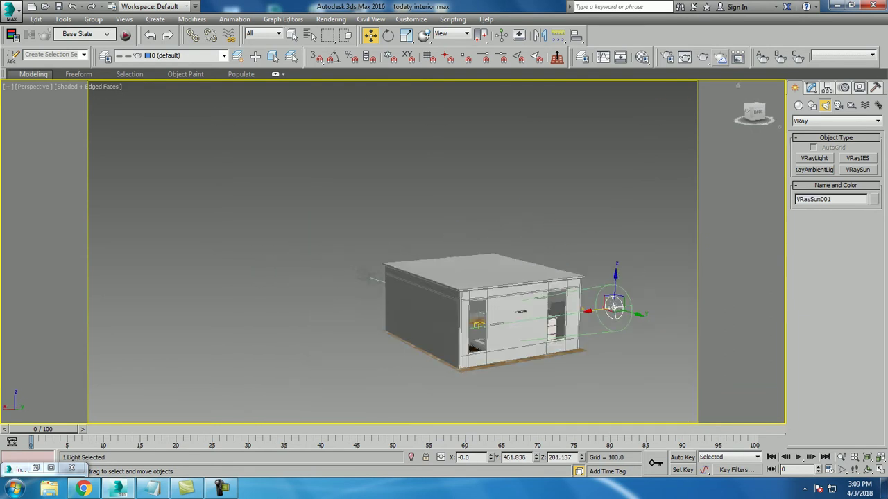
pyautogui.click(811, 87)
# Tint the sun's filter colour a warm white and raise its photon emit radius to 202.5
pyautogui.click(856, 334)
pyautogui.moveTo(232, 153); pyautogui.dragTo(236, 118)
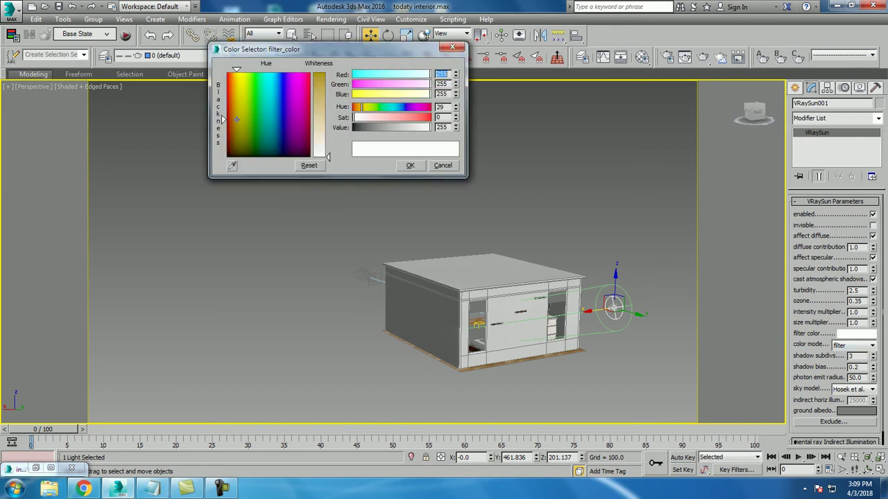
pyautogui.moveTo(327, 157); pyautogui.dragTo(327, 142)
pyautogui.moveTo(236, 119); pyautogui.dragTo(238, 72)
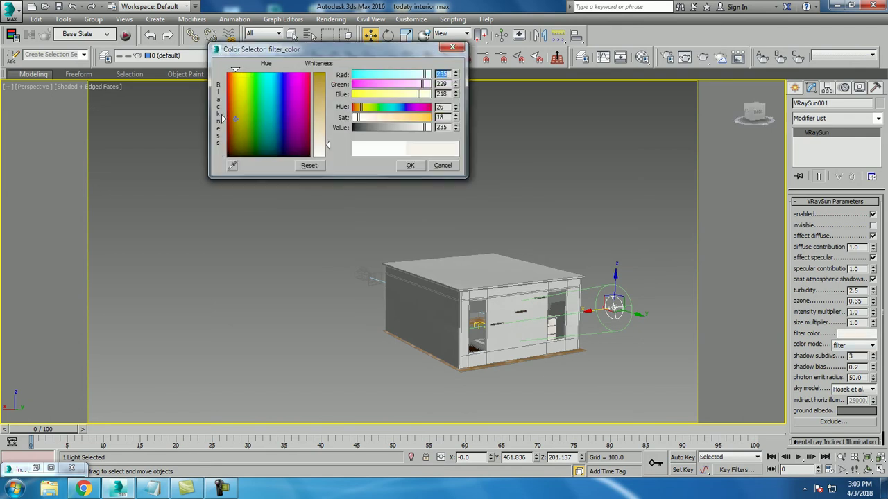
pyautogui.moveTo(328, 145); pyautogui.dragTo(328, 149)
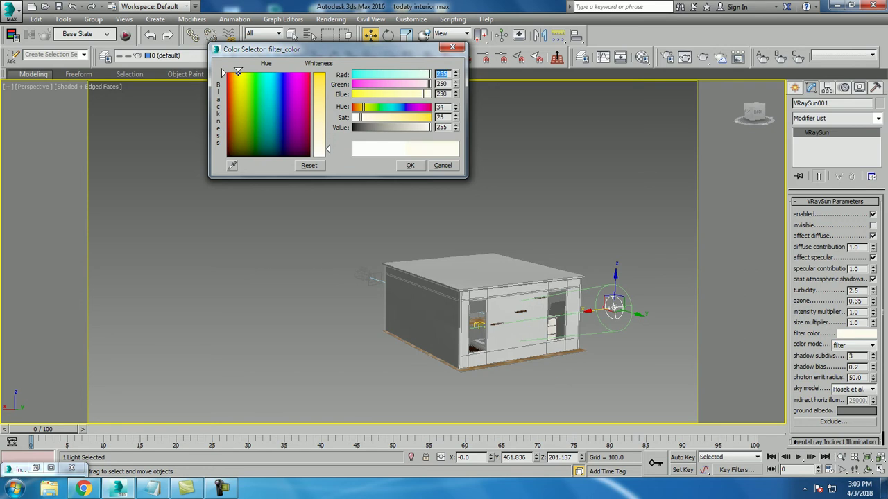
pyautogui.press('Return')
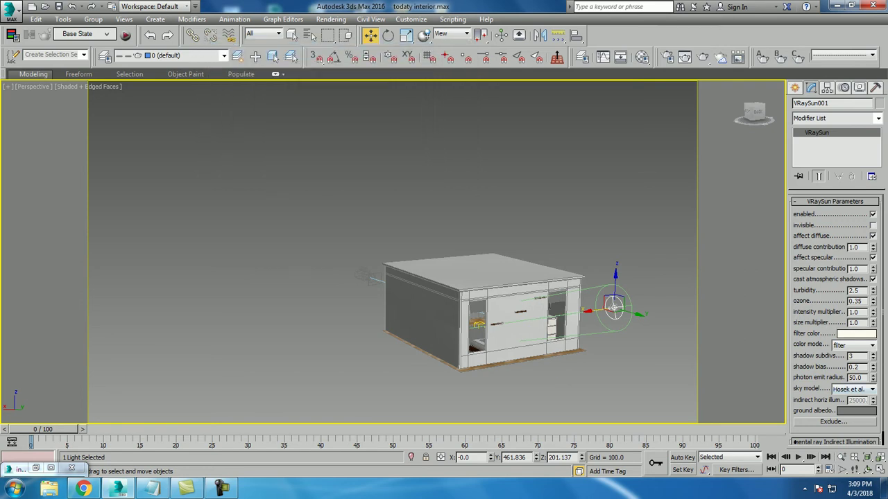
pyautogui.moveTo(873, 378); pyautogui.dragTo(872, 333)
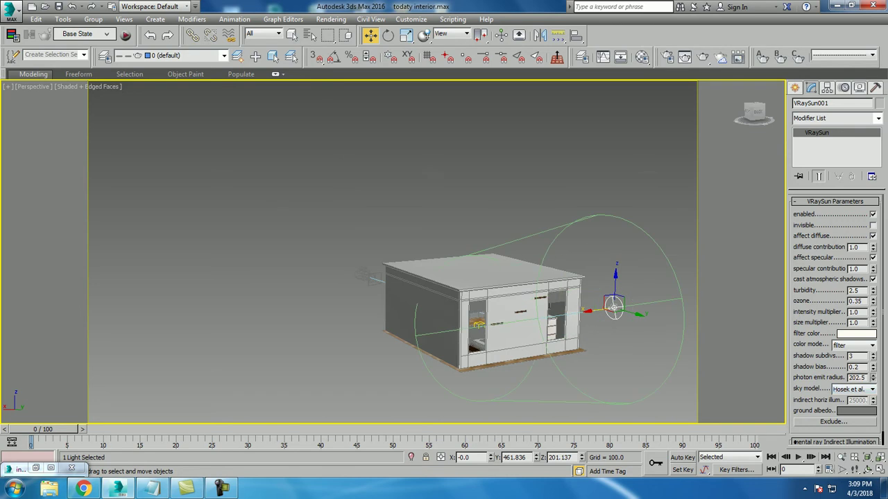
pyautogui.keyDown('alt'); pyautogui.moveTo(486, 312); pyautogui.dragTo(541, 312, button='middle'); pyautogui.keyUp('alt')
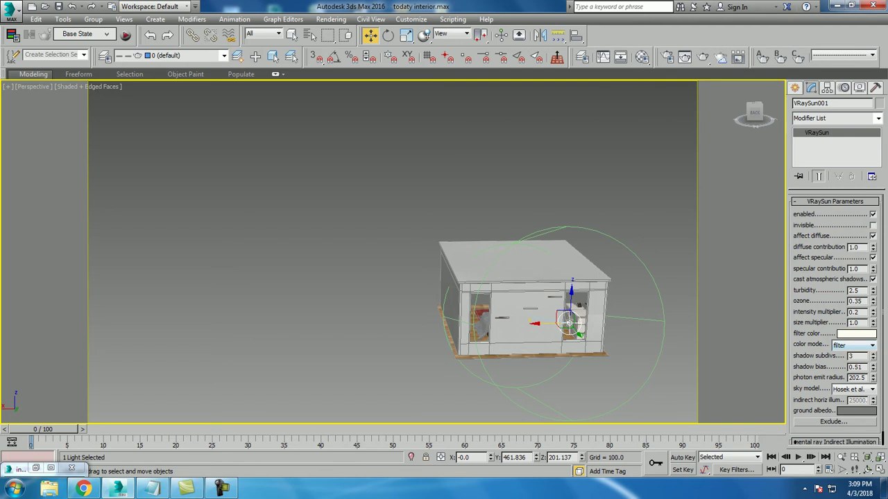
# In Render Setup's V-Ray tab, set the image filter to Catmull-Rom
pyautogui.click(331, 18)
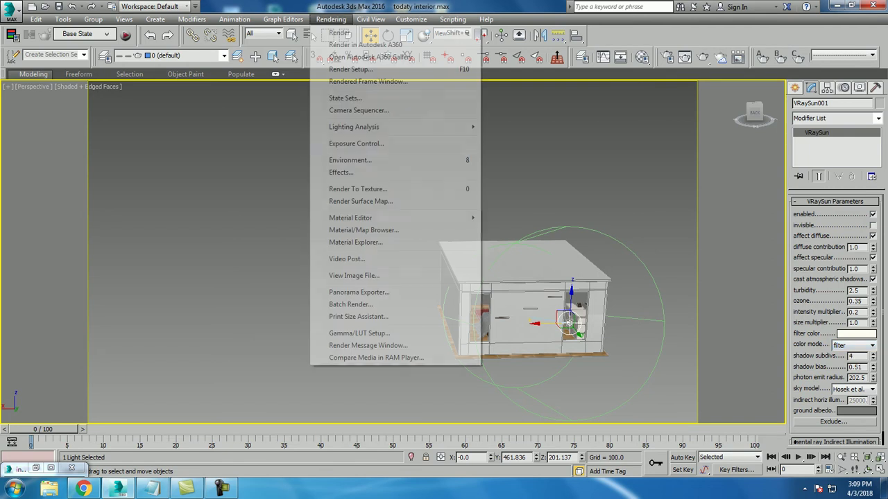
pyautogui.click(350, 69)
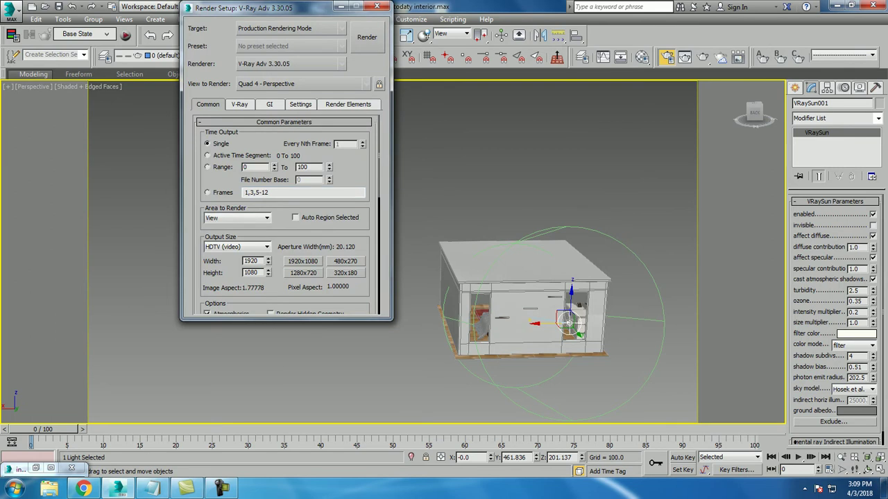
pyautogui.scroll(-5, 284, 215)
pyautogui.scroll(-5, 284, 215)
pyautogui.scroll(-4, 284, 215)
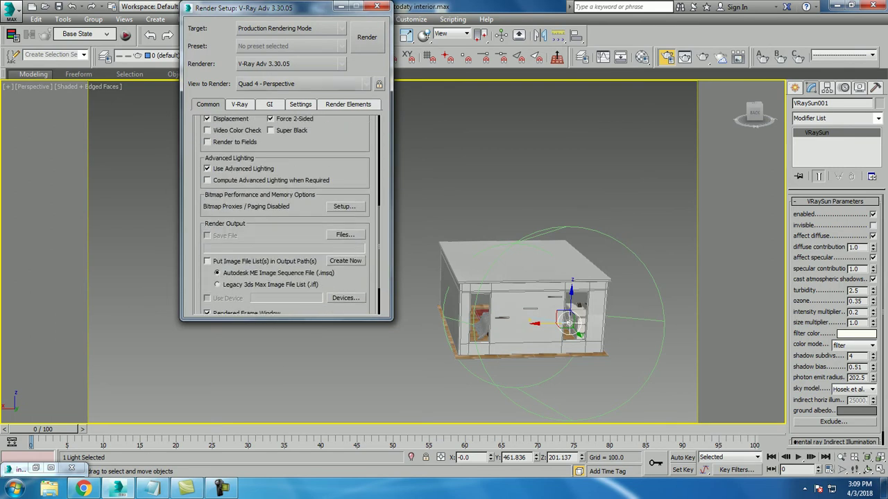
pyautogui.click(239, 104)
pyautogui.click(330, 228)
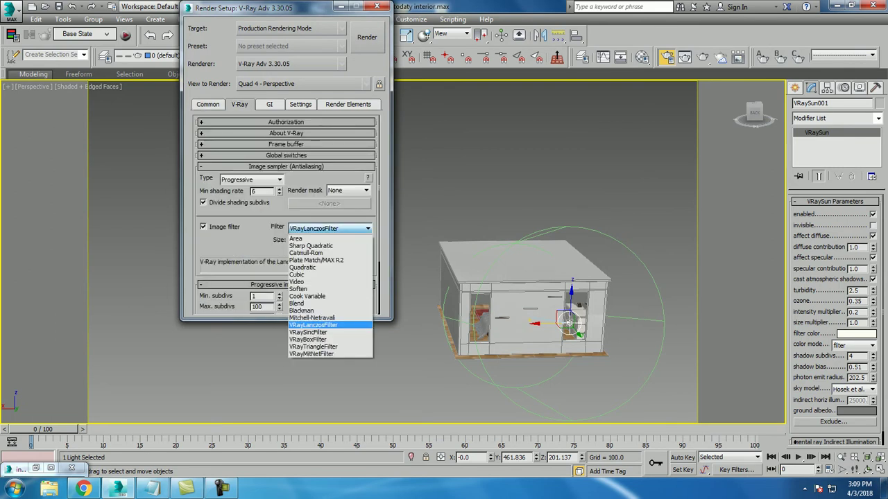
pyautogui.click(306, 252)
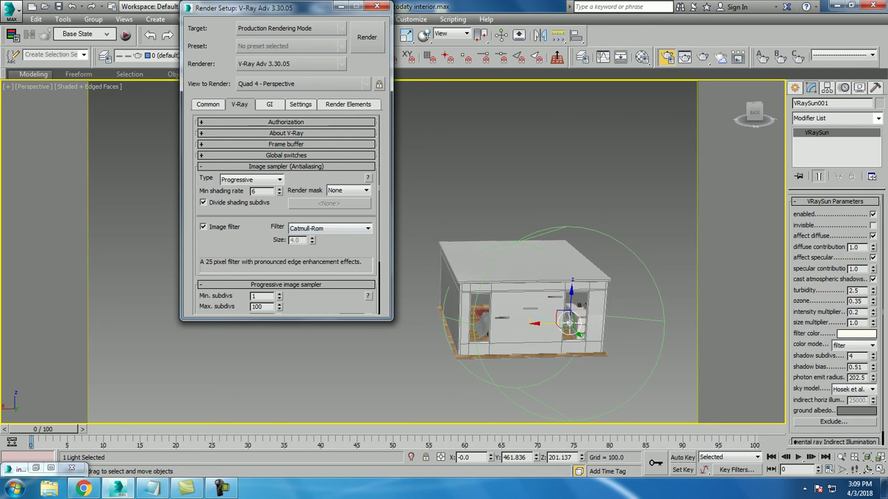
# Try the Adaptive subdivision image sampler, then set it back to Progressive
pyautogui.click(251, 180)
pyautogui.click(243, 197)
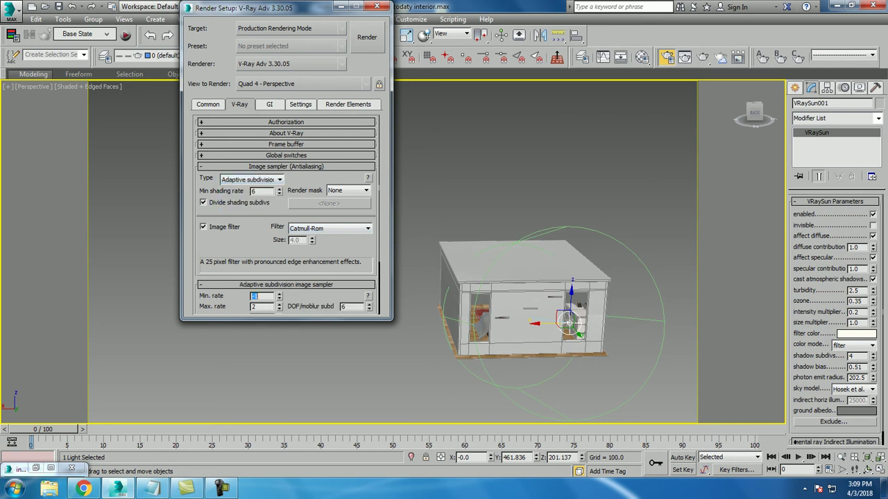
pyautogui.scroll(-2, 285, 215)
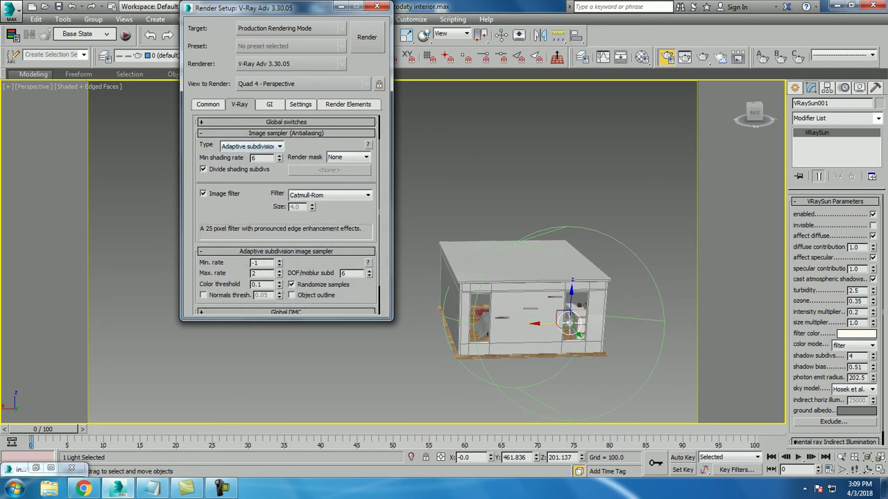
pyautogui.click(251, 145)
pyautogui.click(239, 179)
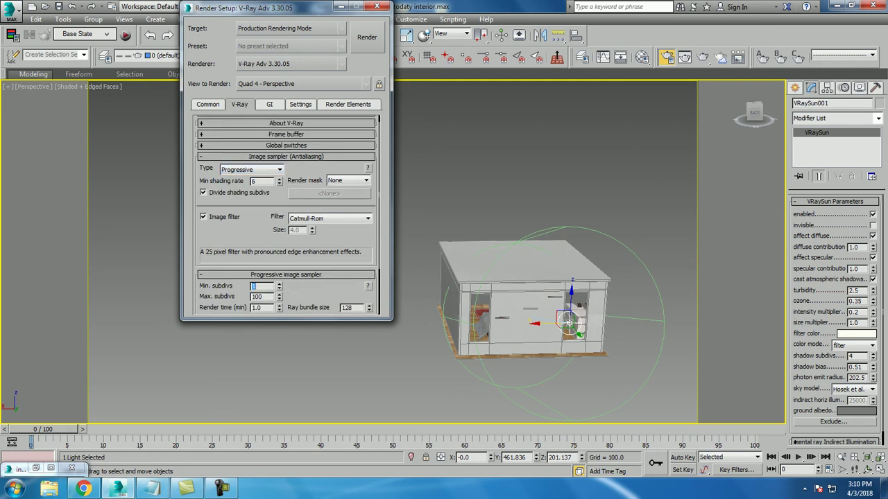
pyautogui.scroll(-1, 286, 215)
pyautogui.scroll(-2, 286, 215)
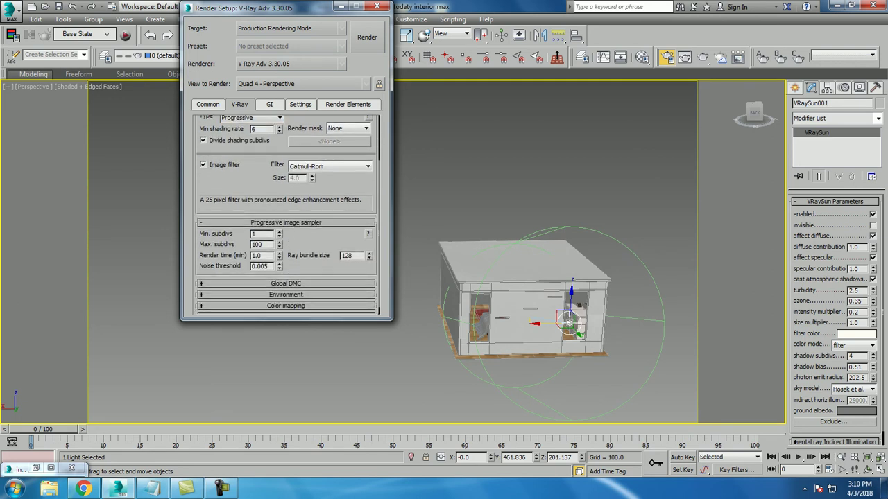
pyautogui.scroll(-1, 286, 215)
# Set colour mapping to Exponential and enable the GI and reflection/refraction environment overrides
pyautogui.click(286, 274)
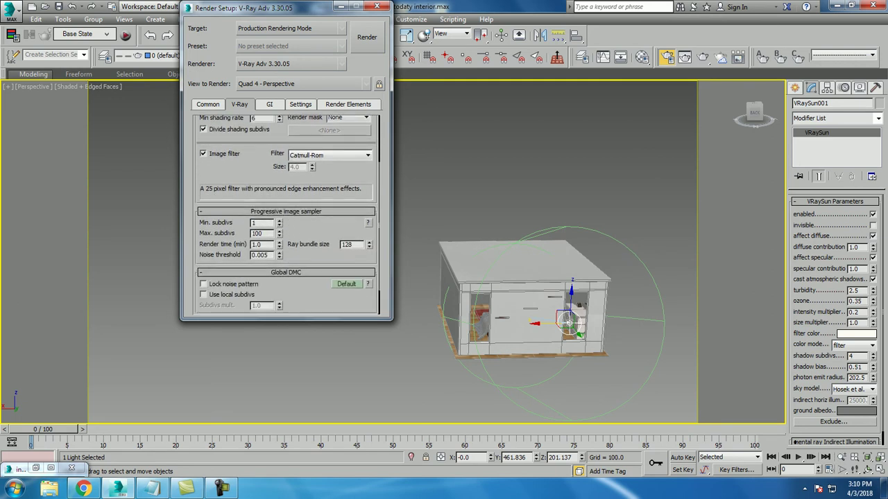
pyautogui.scroll(-2, 286, 215)
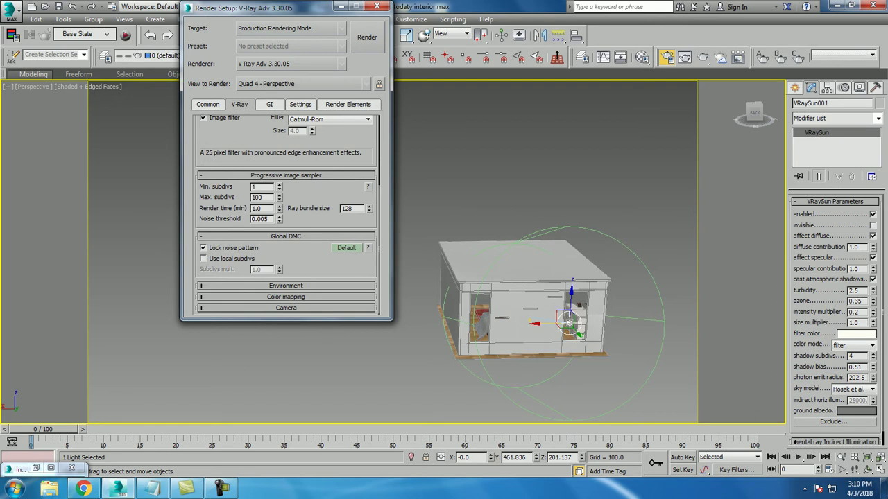
pyautogui.click(286, 297)
pyautogui.click(250, 287)
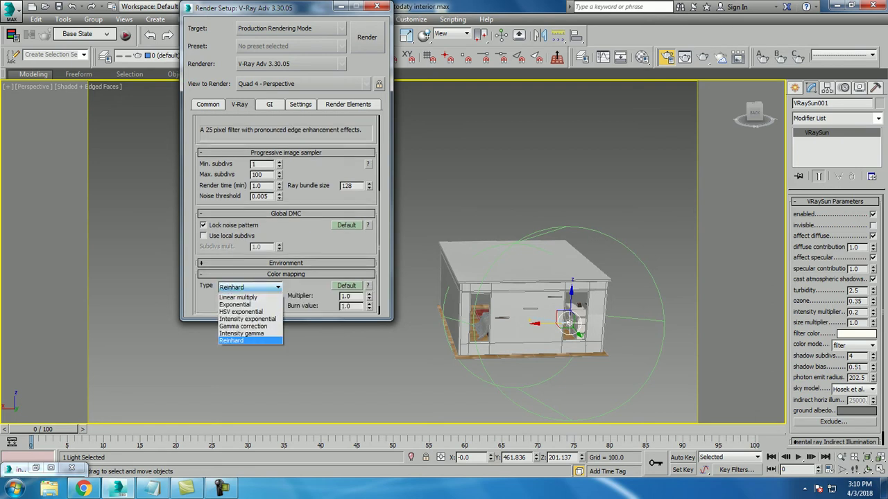
pyautogui.click(239, 297)
pyautogui.click(286, 263)
pyautogui.click(203, 196)
pyautogui.click(204, 228)
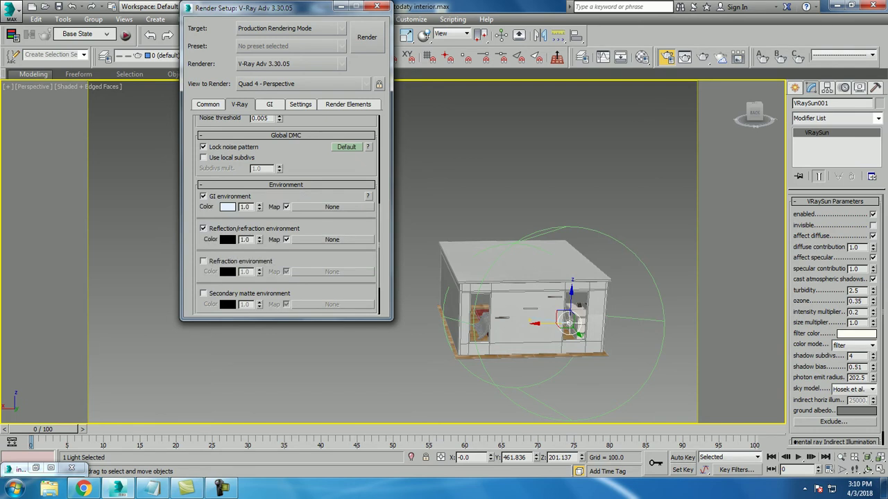
pyautogui.scroll(-3, 286, 215)
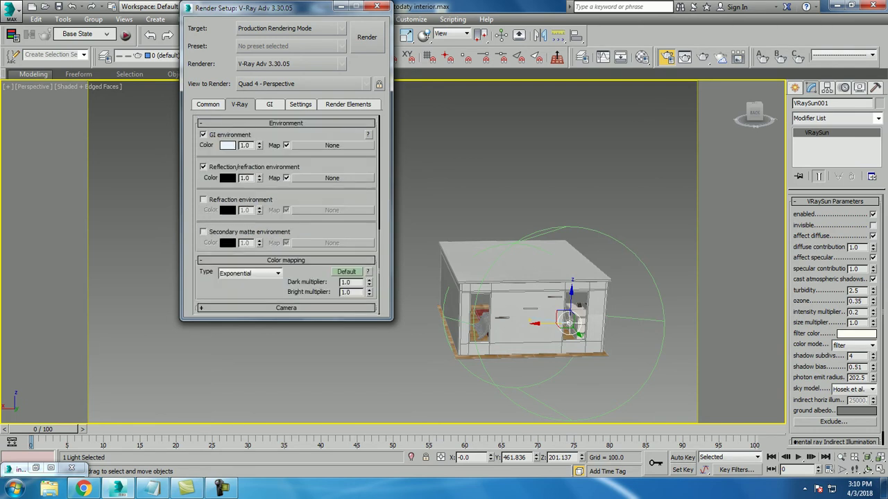
pyautogui.click(269, 104)
pyautogui.click(277, 146)
# Use Irradiance map primary and Light cache secondary with the Medium preset, then close Render Setup
pyautogui.click(274, 152)
pyautogui.click(278, 160)
pyautogui.click(274, 185)
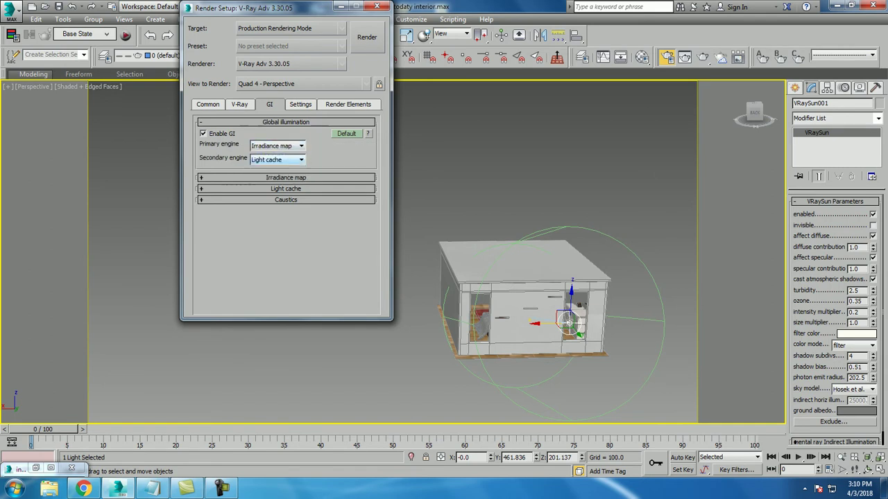
pyautogui.click(286, 177)
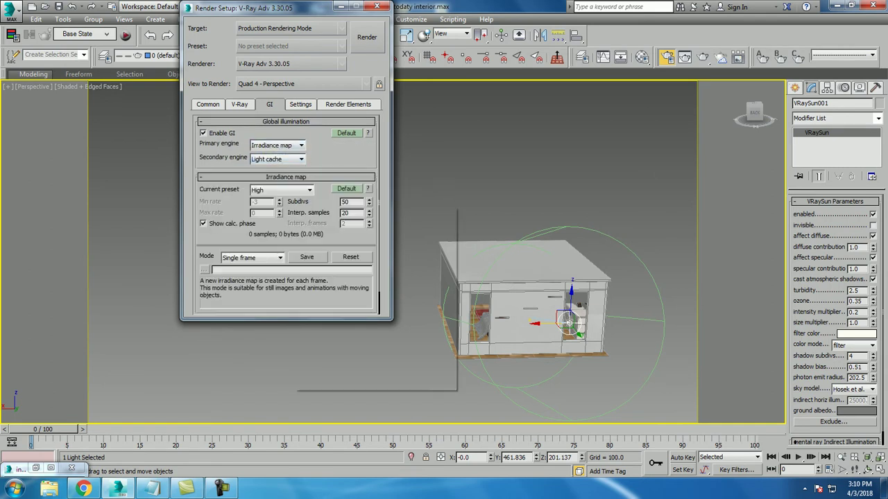
pyautogui.click(281, 189)
pyautogui.click(263, 222)
pyautogui.write('150')
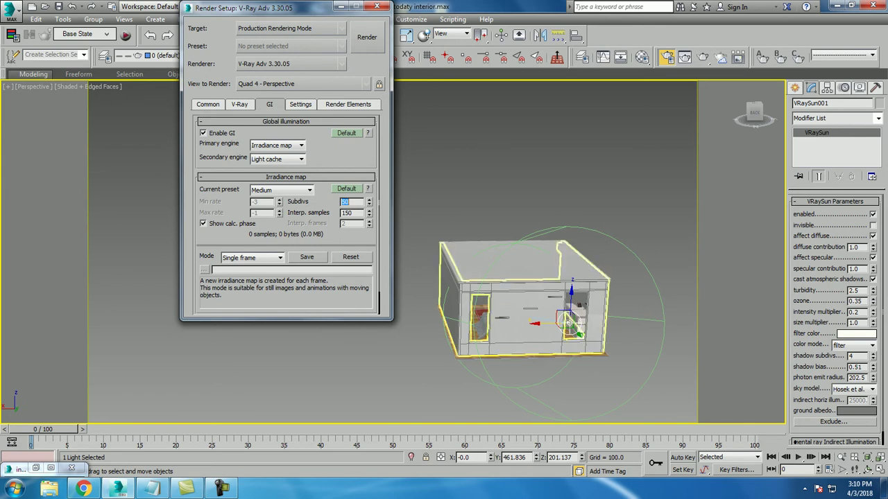
pyautogui.click(300, 104)
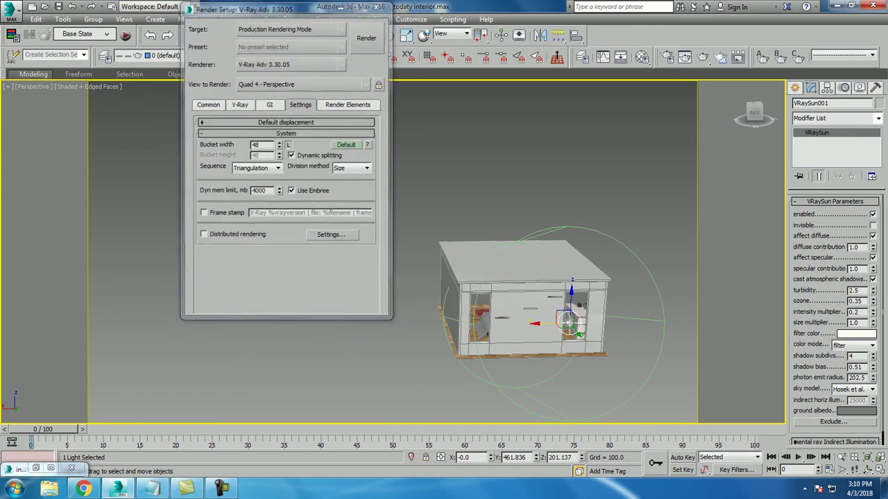
pyautogui.click(377, 6)
# Render the bedroom camera view, then lower ceiling box Box079 slightly to Z 194.246
pyautogui.press('c')
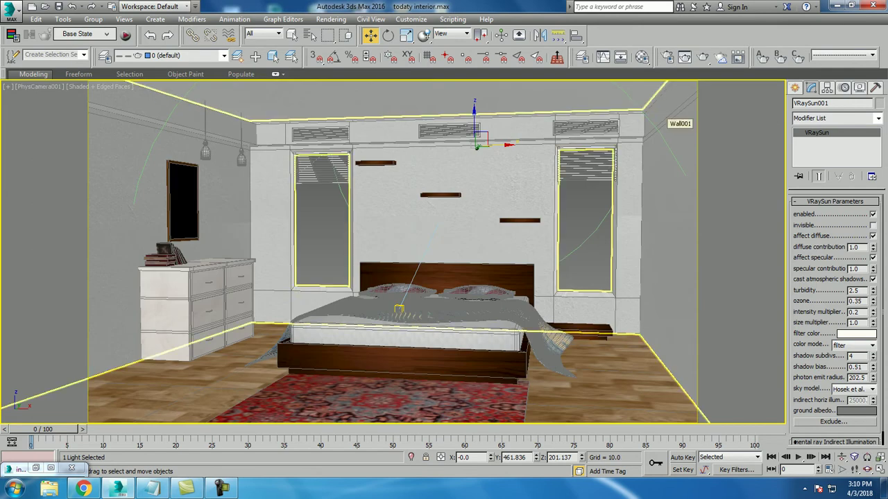
pyautogui.hotkey('shift', 'q')
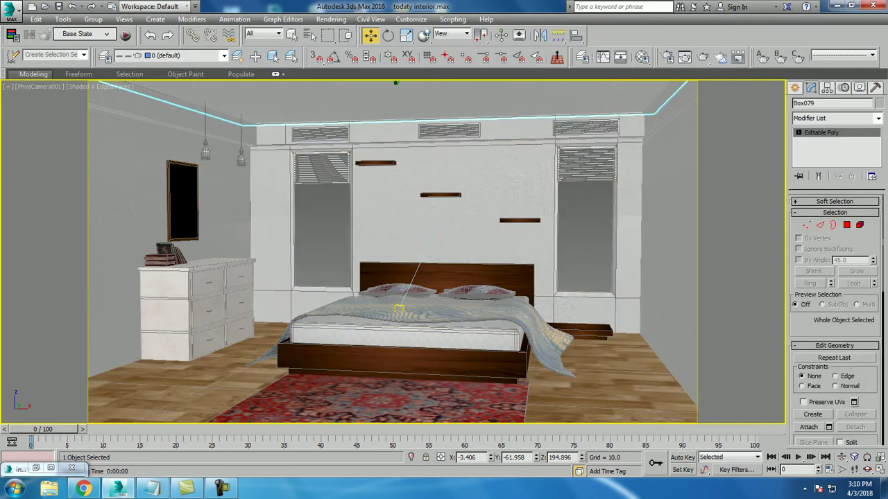
pyautogui.press('p')
pyautogui.scroll(-3, 396, 139)
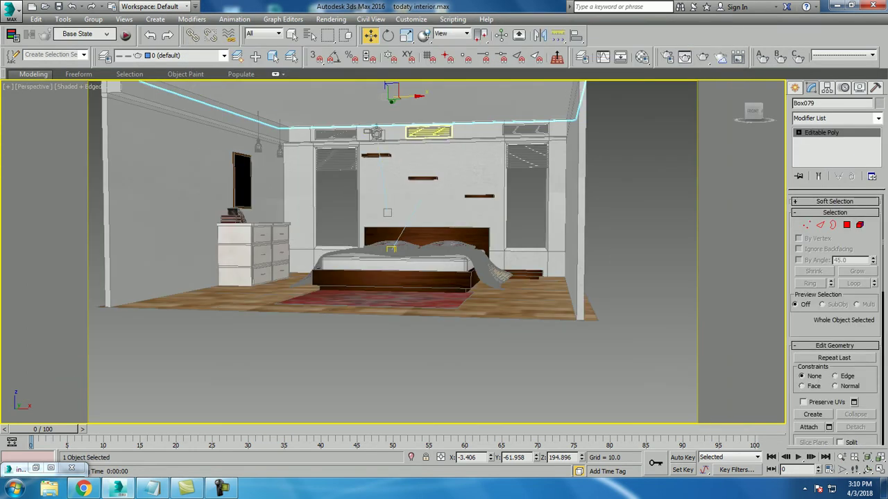
pyautogui.hotkey('alt', 'w')
pyautogui.hotkey('alt', 'w')
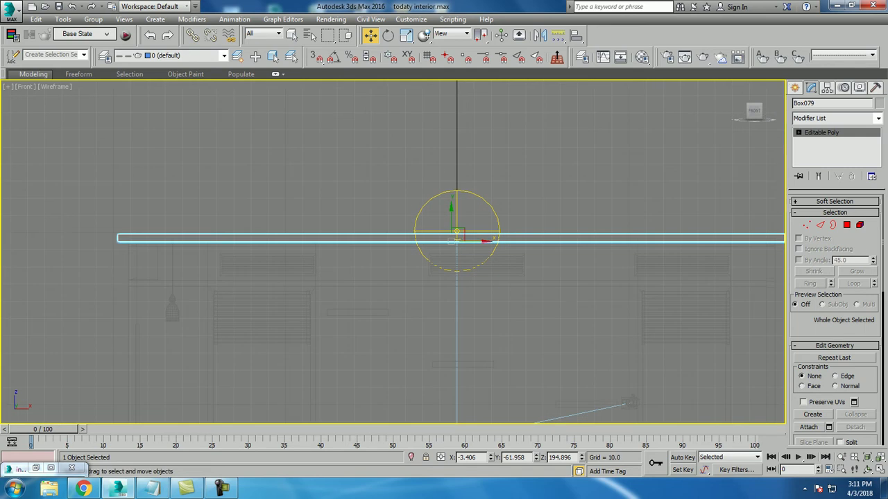
pyautogui.moveTo(452, 240); pyautogui.dragTo(454, 239)
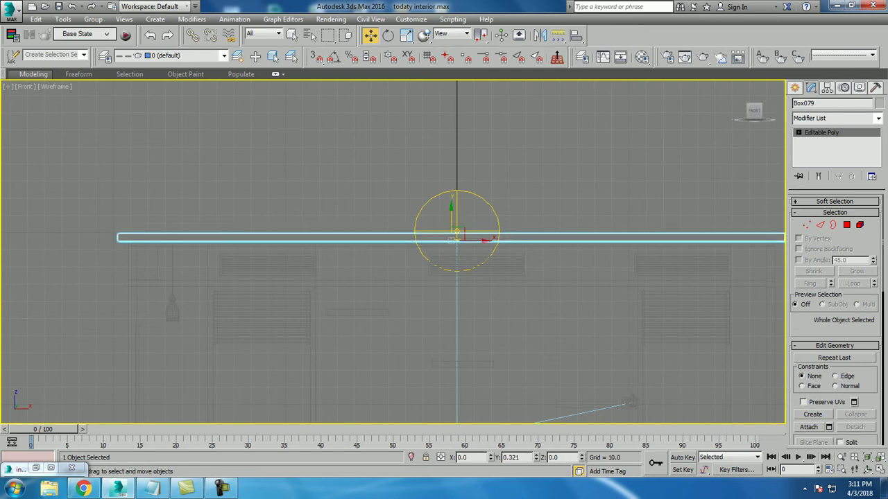
pyautogui.moveTo(452, 240); pyautogui.dragTo(452, 241)
# Maximize the Perspective view and orbit until the room's right wall faces forward
pyautogui.hotkey('alt', 'w')
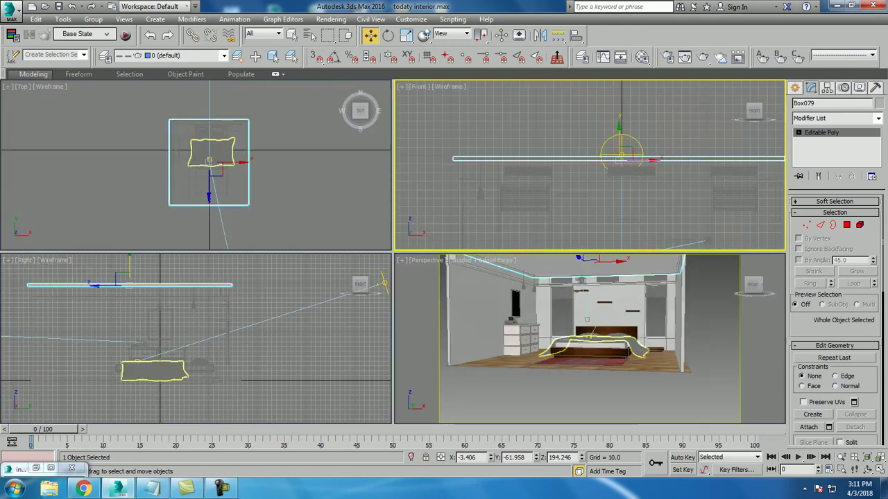
pyautogui.click(763, 389)
pyautogui.hotkey('alt', 'w')
pyautogui.moveTo(444, 250)
pyautogui.keyDown('alt'); pyautogui.mouseDown(button='middle')
pyautogui.moveTo(361, 222)
pyautogui.moveTo(416, 229)
pyautogui.mouseUp(button='middle'); pyautogui.keyUp('alt')
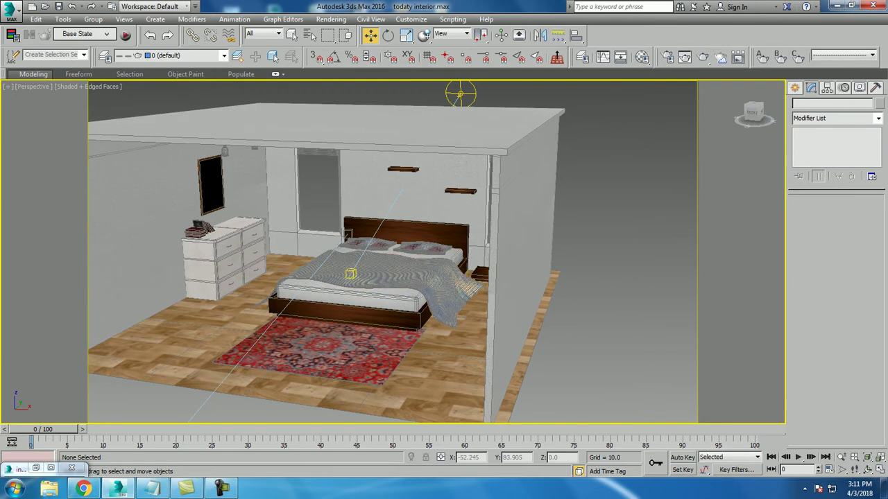
pyautogui.keyDown('alt'); pyautogui.moveTo(374, 271); pyautogui.dragTo(326, 272, button='middle'); pyautogui.keyUp('alt')
pyautogui.moveTo(572, 96); pyautogui.dragTo(575, 133, button='middle')
# Select the sun light and raise it higher above the room
pyautogui.click(574, 132)
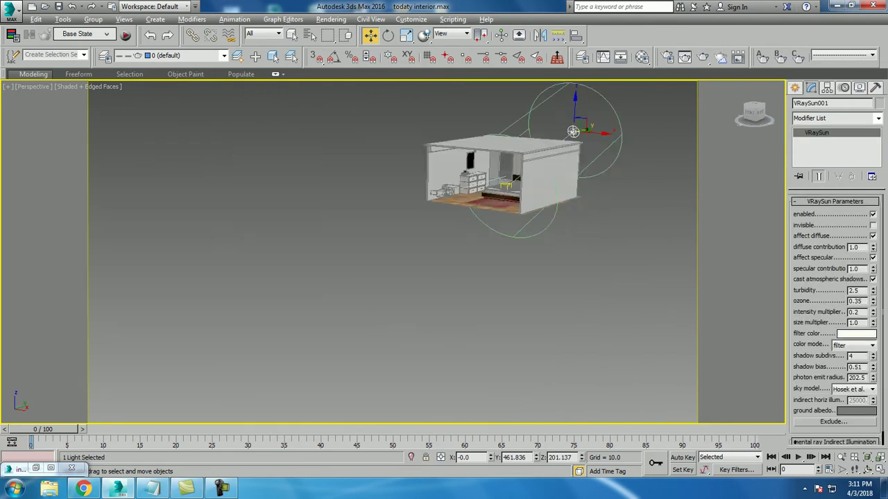
pyautogui.press('z')
pyautogui.moveTo(557, 133); pyautogui.dragTo(561, 113)
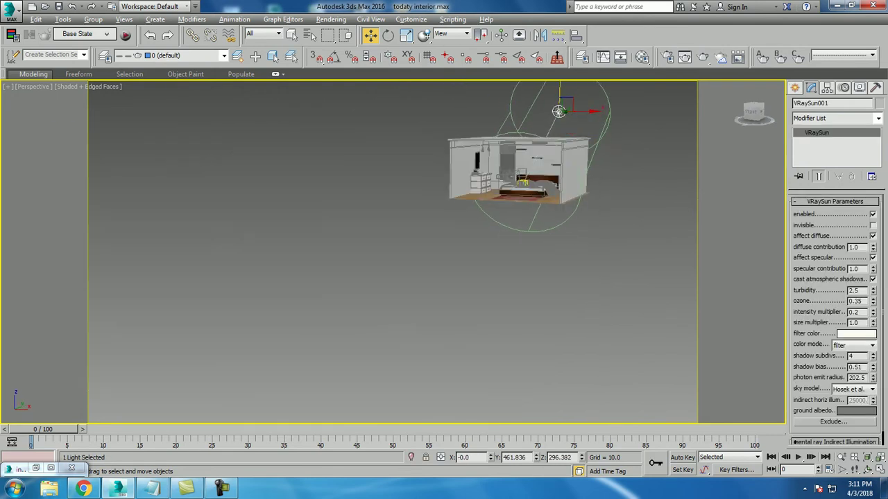
pyautogui.scroll(2, 551, 111)
pyautogui.keyDown('alt'); pyautogui.moveTo(513, 208); pyautogui.dragTo(443, 270, button='middle'); pyautogui.keyUp('alt')
pyautogui.scroll(3, 444, 270)
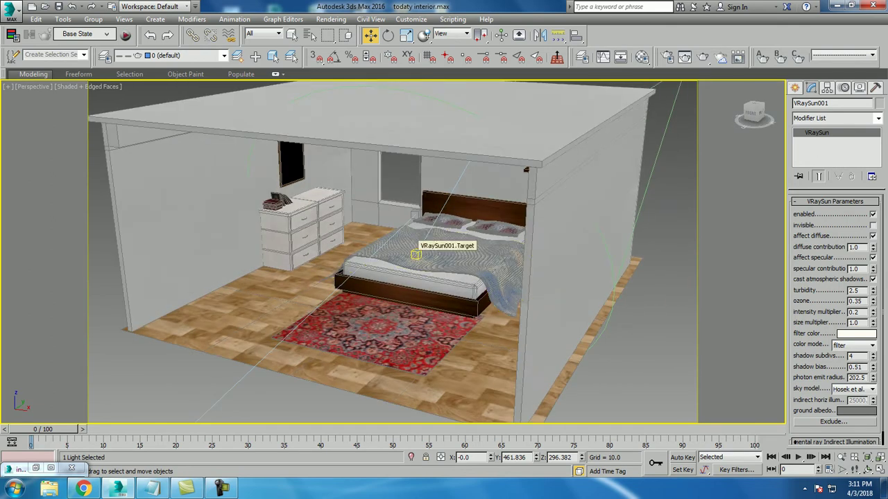
# Draw a VRayLight plane over the rug and lift it up toward the ceiling
pyautogui.click(794, 87)
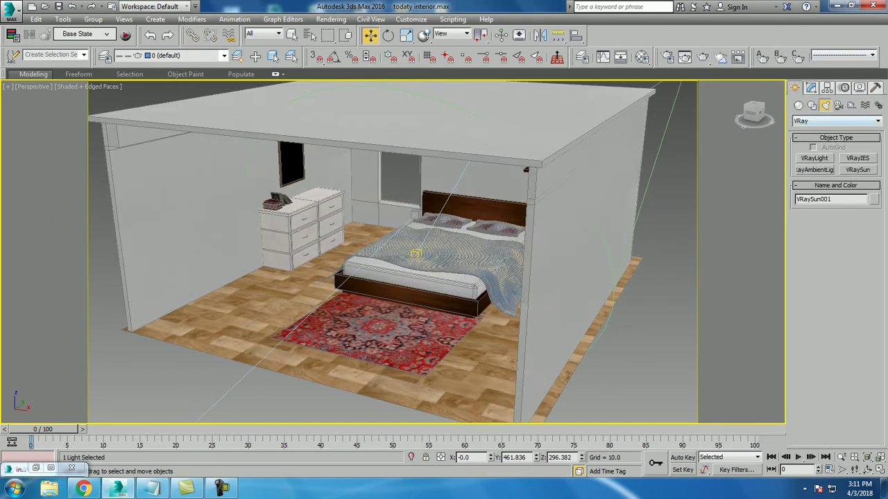
pyautogui.keyDown('alt'); pyautogui.moveTo(389, 235); pyautogui.dragTo(473, 236, button='middle'); pyautogui.keyUp('alt')
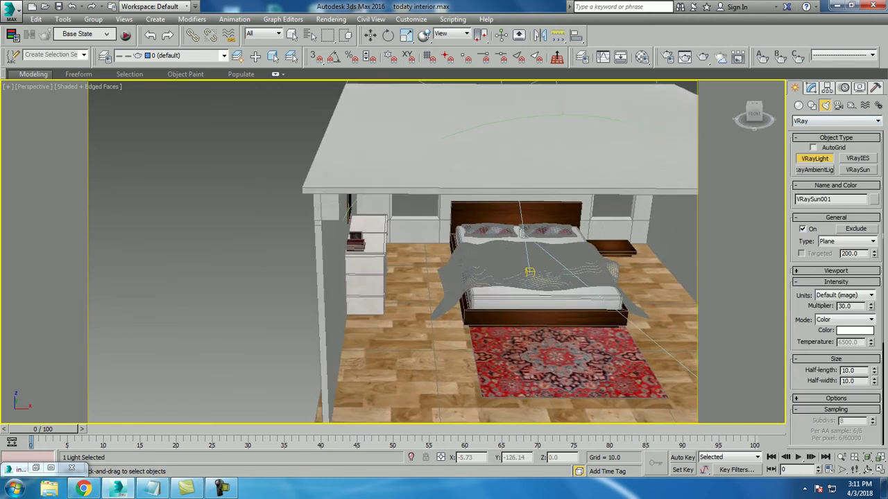
pyautogui.moveTo(330, 297); pyautogui.dragTo(695, 389)
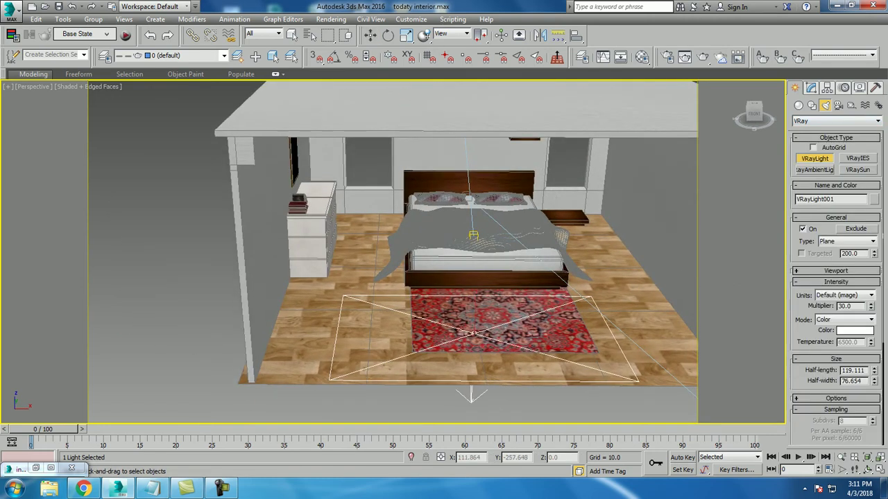
pyautogui.rightClick(694, 389)
pyautogui.moveTo(499, 305); pyautogui.dragTo(492, 198)
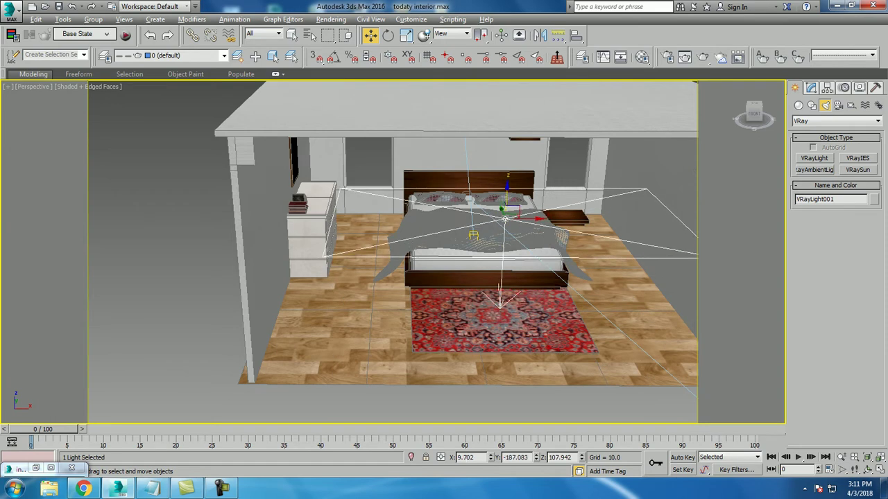
pyautogui.keyDown('alt'); pyautogui.moveTo(493, 197); pyautogui.dragTo(416, 201, button='middle'); pyautogui.keyUp('alt')
# Rotate the plane light so it angles down toward the bed
pyautogui.press('e')
pyautogui.moveTo(496, 208); pyautogui.dragTo(500, 235)
pyautogui.press('w')
pyautogui.keyDown('alt'); pyautogui.moveTo(499, 236); pyautogui.dragTo(444, 229, button='middle'); pyautogui.keyUp('alt')
pyautogui.press('e')
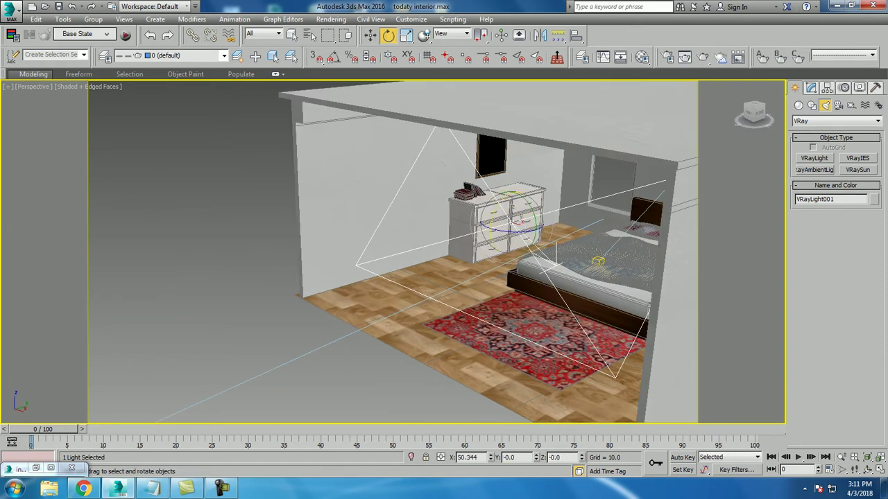
pyautogui.moveTo(512, 220)
pyautogui.mouseDown()
pyautogui.moveTo(513, 229)
pyautogui.moveTo(568, 240)
pyautogui.mouseUp()
pyautogui.press('w')
# From the PhysCamera001 view, expand VRayLight001's Options rollout and start a V-Ray render
pyautogui.press('c')
pyautogui.click(810, 88)
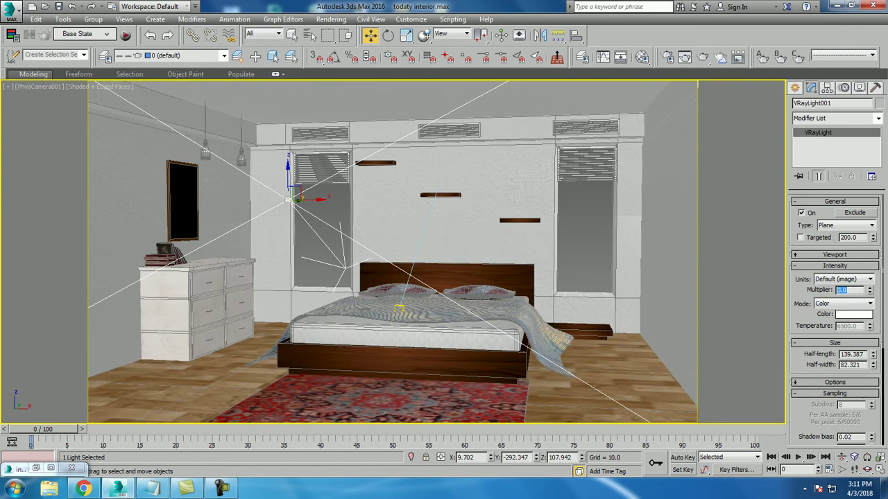
pyautogui.scroll(-3, 835, 312)
pyautogui.scroll(-3, 835, 312)
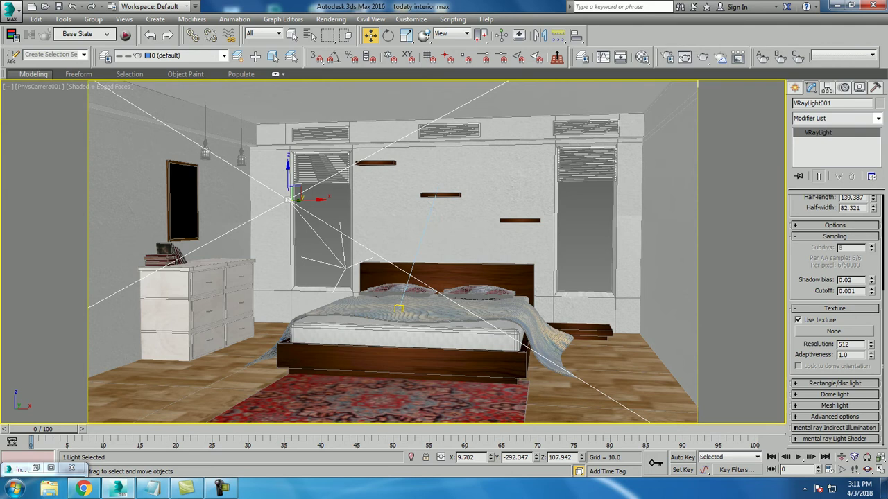
pyautogui.click(834, 225)
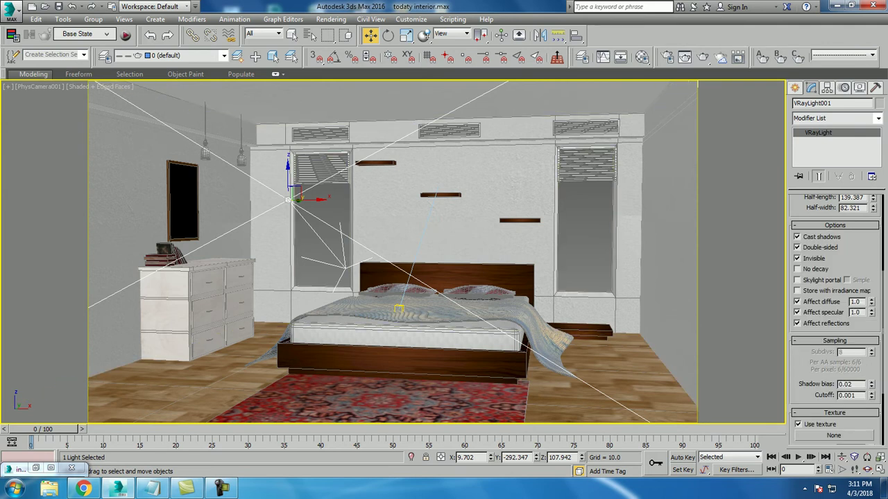
pyautogui.hotkey('shift', 'q')
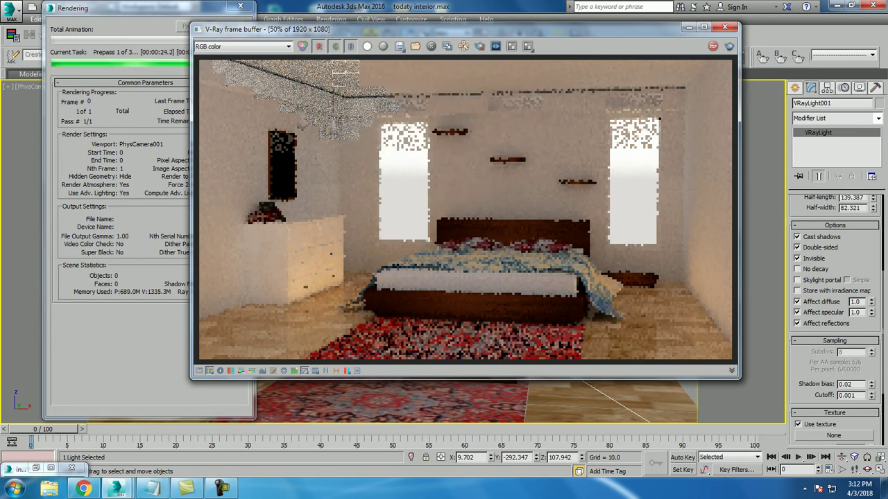
# Cancel the running bedroom test render during its prepass
pyautogui.press('Escape')
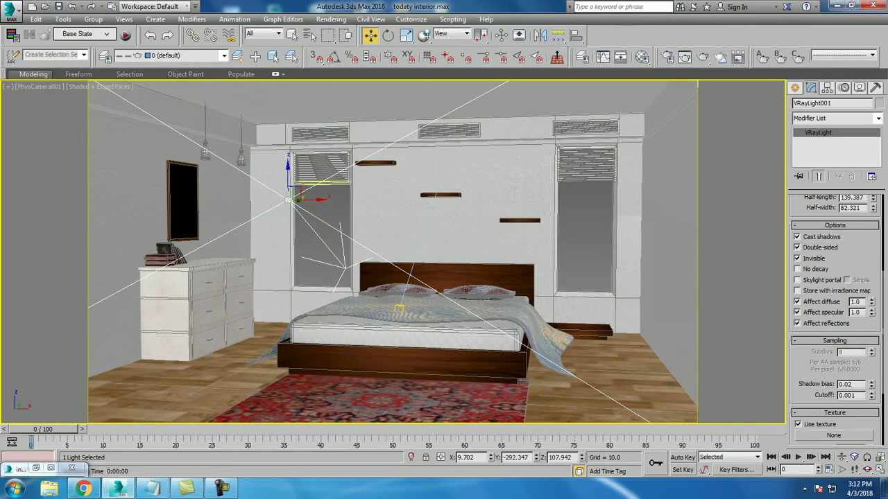
# Clone the left window's blind slat downward, plus one extra copy to close the bottom gap
pyautogui.click(321, 166)
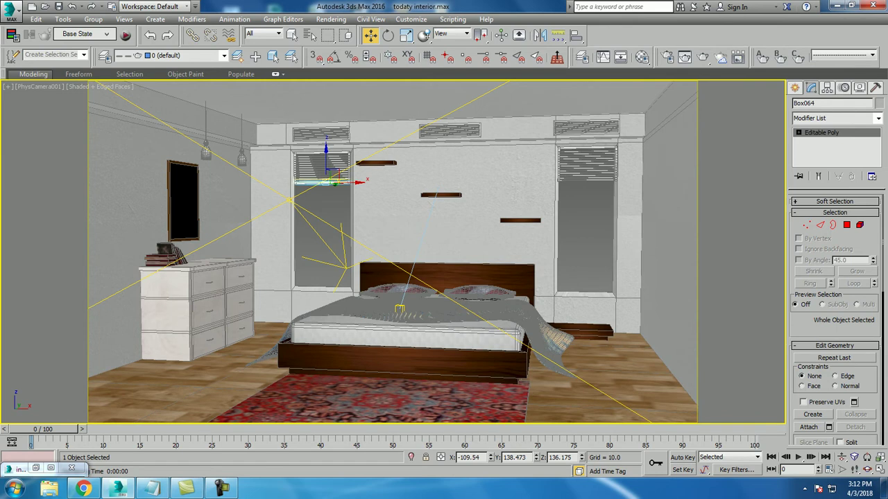
pyautogui.press('p')
pyautogui.press('z')
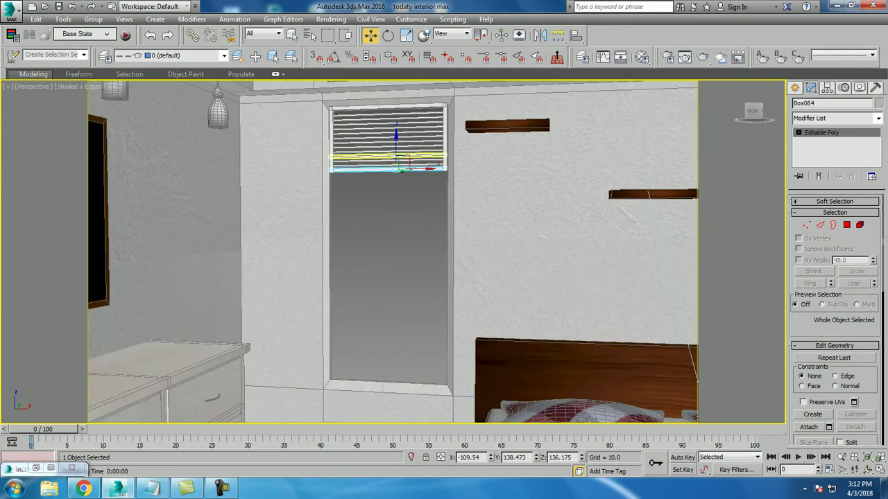
pyautogui.moveTo(396, 166); pyautogui.dragTo(396, 178)
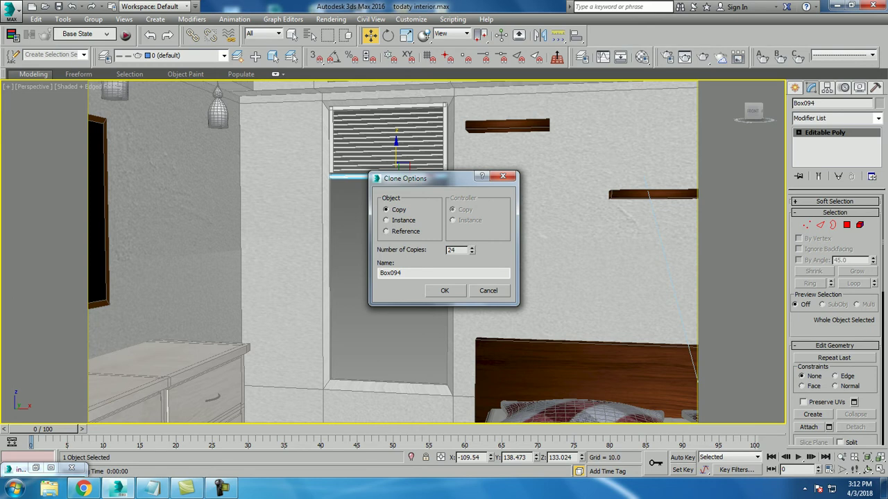
pyautogui.press('Return')
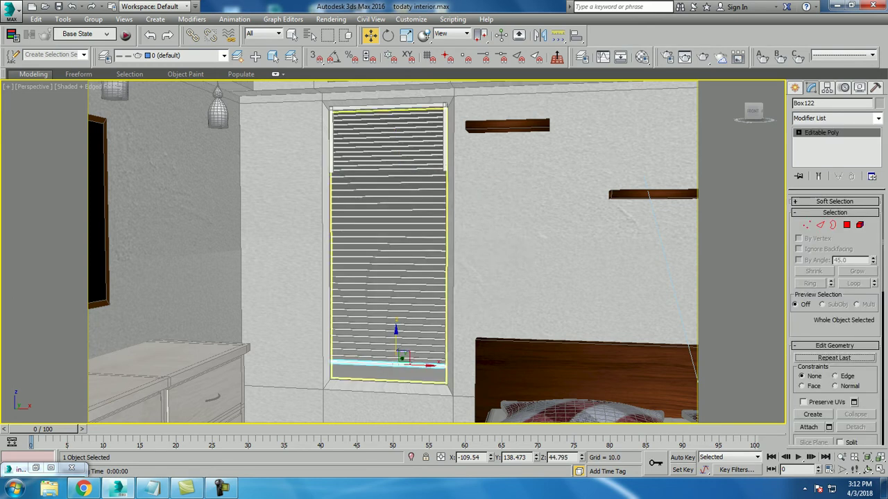
pyautogui.moveTo(400, 368); pyautogui.dragTo(401, 365)
pyautogui.hotkey('ctrl', 'v')
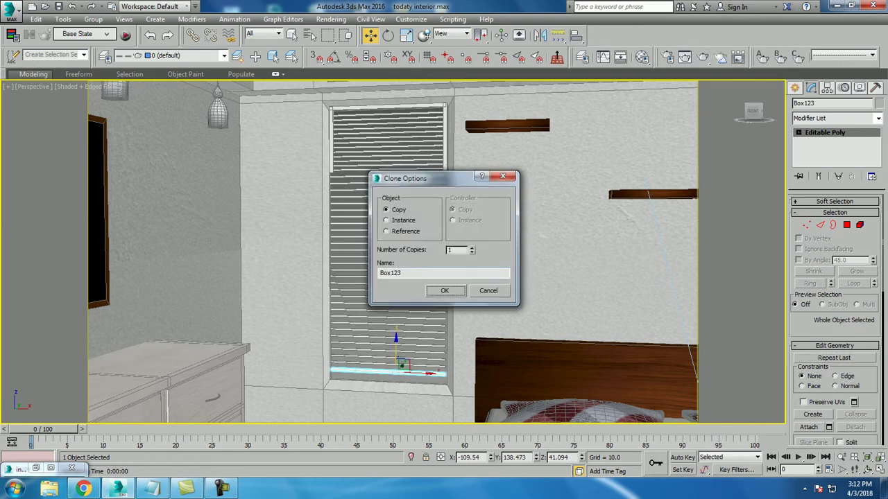
pyautogui.press('Return')
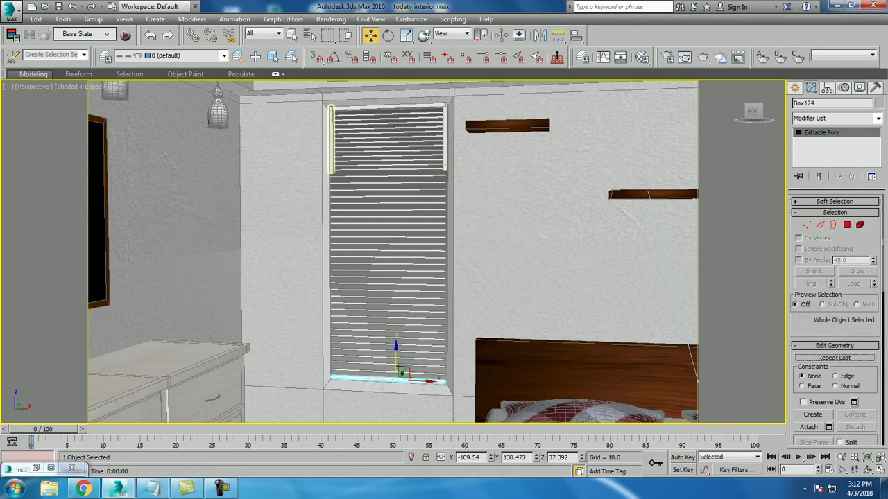
# Stretch the blind's left and right frame strips down to the sill by moving their end vertices
pyautogui.click(331, 138)
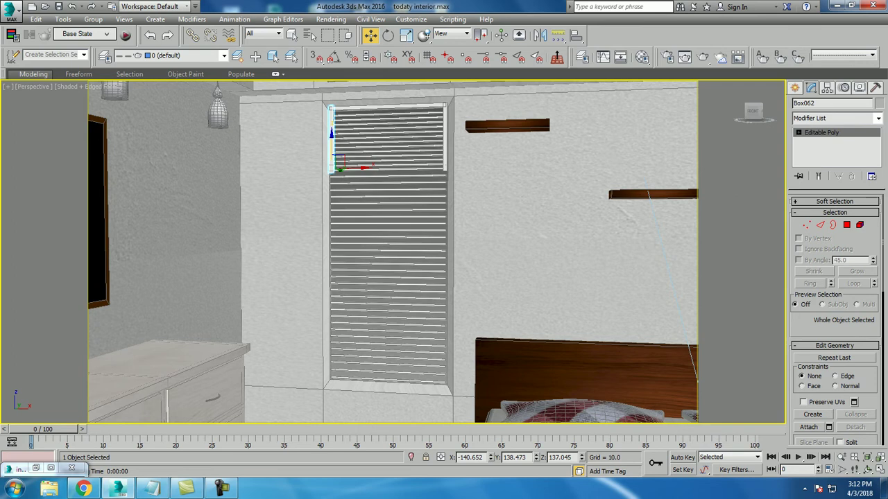
pyautogui.press('1')
pyautogui.moveTo(279, 148); pyautogui.dragTo(443, 239)
pyautogui.moveTo(538, 458); pyautogui.dragTo(539, 486)
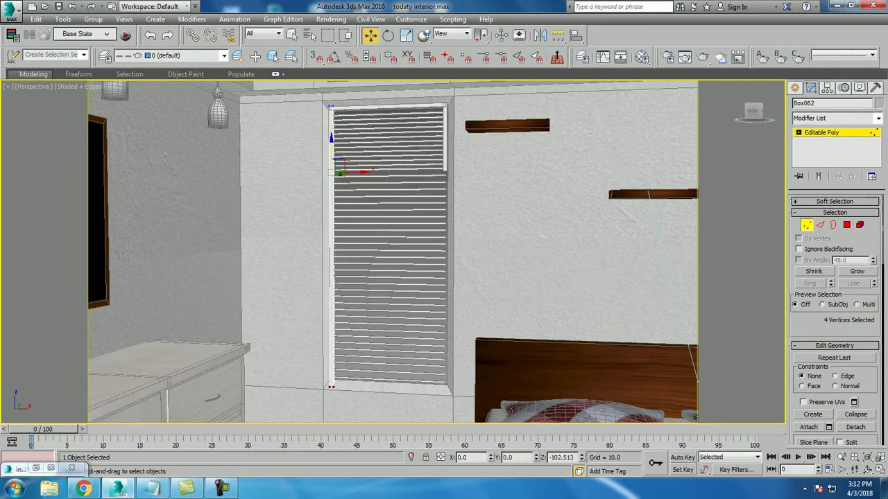
pyautogui.press('1')
pyautogui.click(444, 139)
pyautogui.press('1')
pyautogui.moveTo(430, 156)
pyautogui.mouseDown()
pyautogui.moveTo(458, 177)
pyautogui.moveTo(445, 354)
pyautogui.mouseUp()
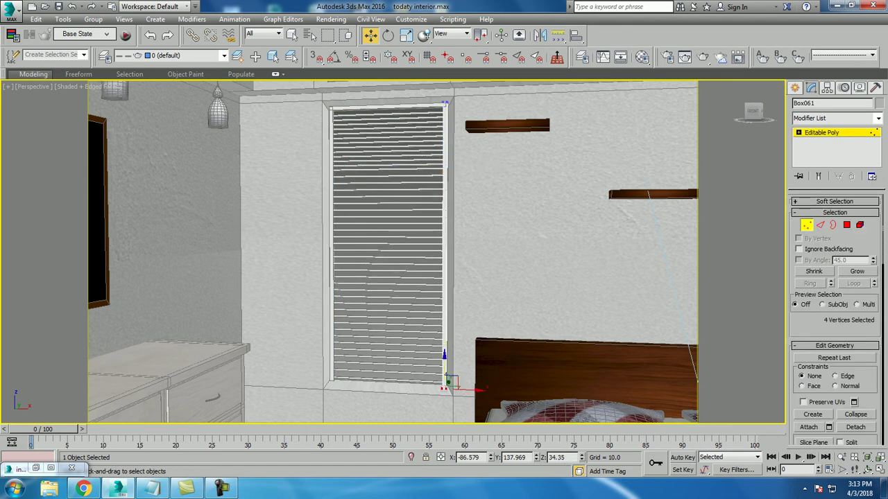
pyautogui.moveTo(444, 278); pyautogui.dragTo(333, 257, button='middle')
pyautogui.scroll(-3, 392, 250)
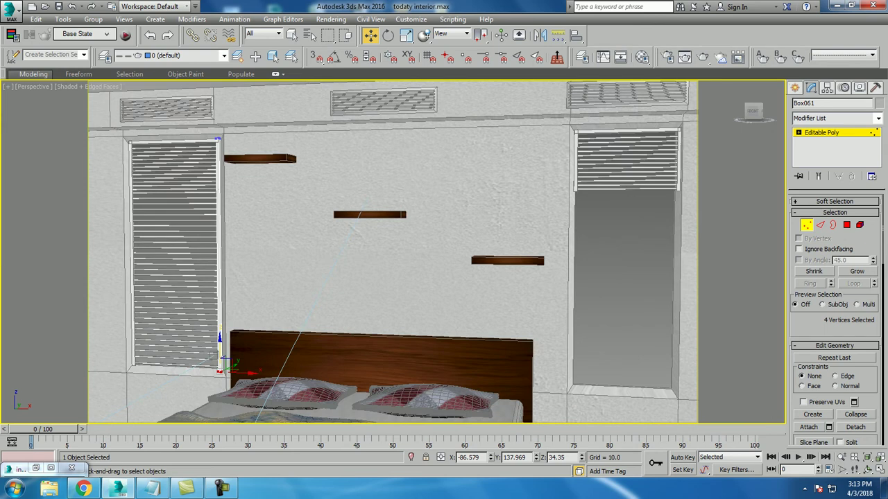
# Clone the right window's blind slat downward, adding another copy just below the bottom slat
pyautogui.press('1')
pyautogui.click(624, 186)
pyautogui.scroll(4, 624, 186)
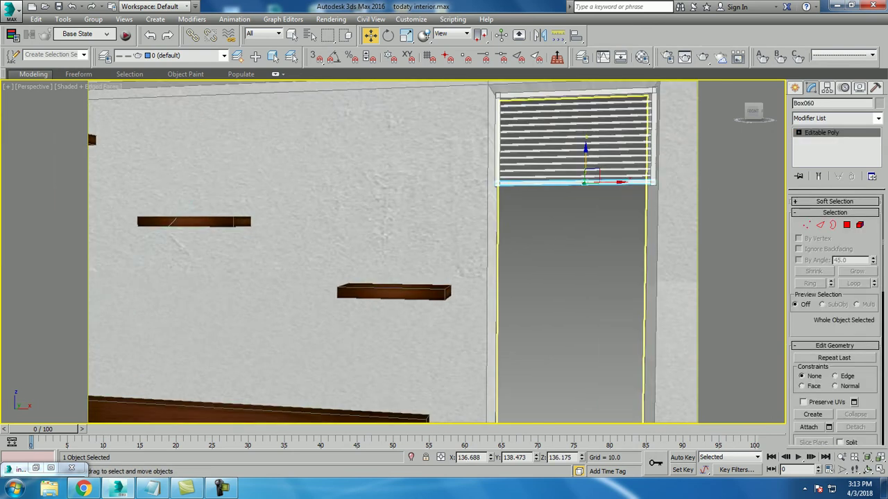
pyautogui.keyDown('shift'); pyautogui.moveTo(584, 163); pyautogui.dragTo(585, 171); pyautogui.keyUp('shift')
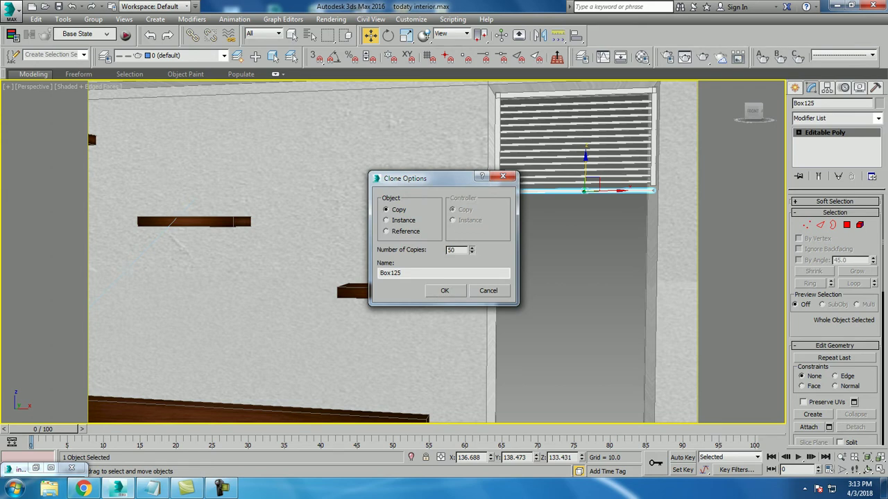
pyautogui.press('Return')
pyautogui.moveTo(444, 277); pyautogui.dragTo(416, 208, button='middle')
pyautogui.scroll(2, 444, 250)
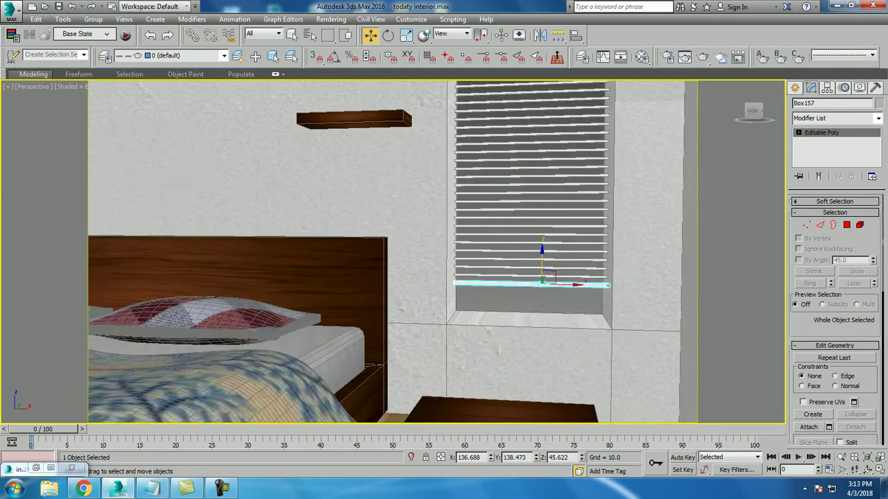
pyautogui.scroll(2, 489, 187)
pyautogui.keyDown('shift'); pyautogui.moveTo(563, 314); pyautogui.dragTo(562, 330); pyautogui.keyUp('shift')
pyautogui.press('Return')
pyautogui.keyDown('shift'); pyautogui.click(562, 331); pyautogui.keyUp('shift')
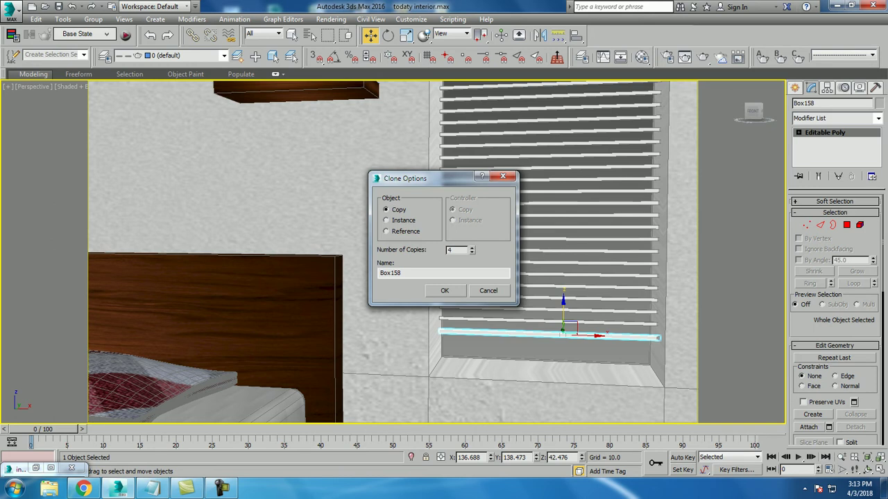
pyautogui.press('Return')
pyautogui.scroll(-1, 427, 252)
pyautogui.scroll(-2, 427, 251)
pyautogui.scroll(-2, 427, 252)
pyautogui.scroll(-2, 428, 252)
pyautogui.scroll(-2, 506, 361)
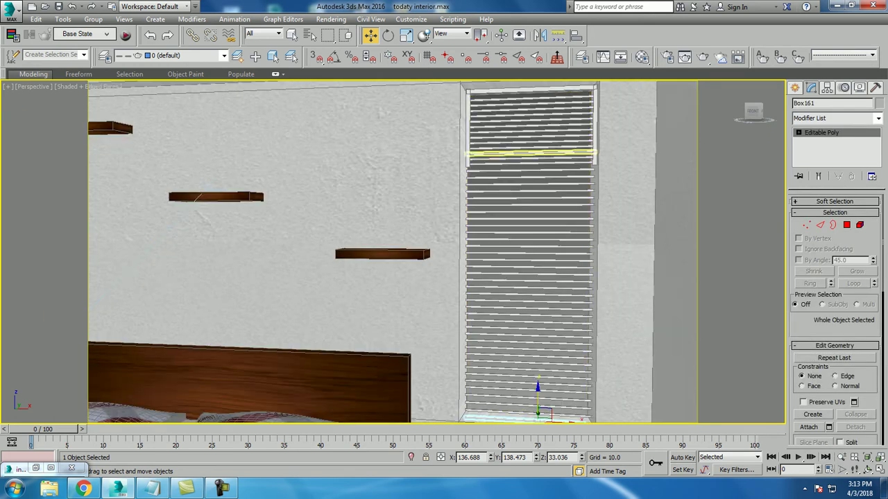
# Pull the left and right side rails' bottom vertices down onto the sill
pyautogui.click(530, 149)
pyautogui.press('1')
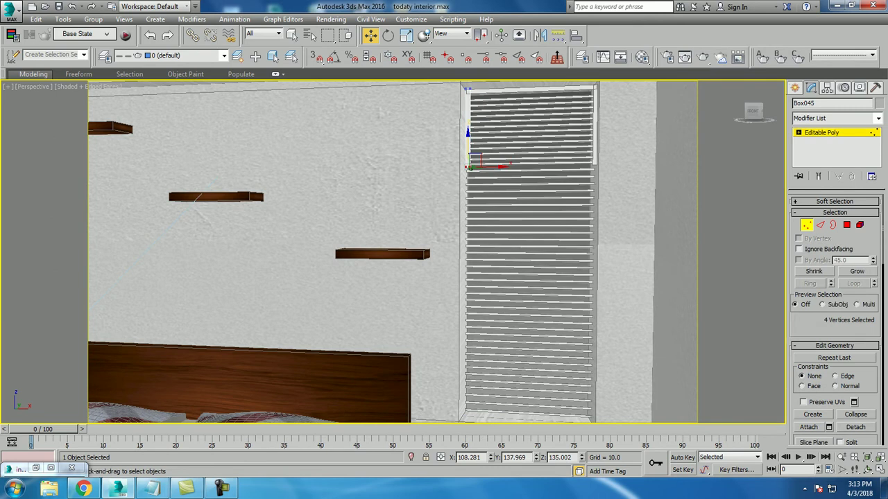
pyautogui.moveTo(467, 152); pyautogui.dragTo(467, 356)
pyautogui.moveTo(467, 409); pyautogui.dragTo(468, 414)
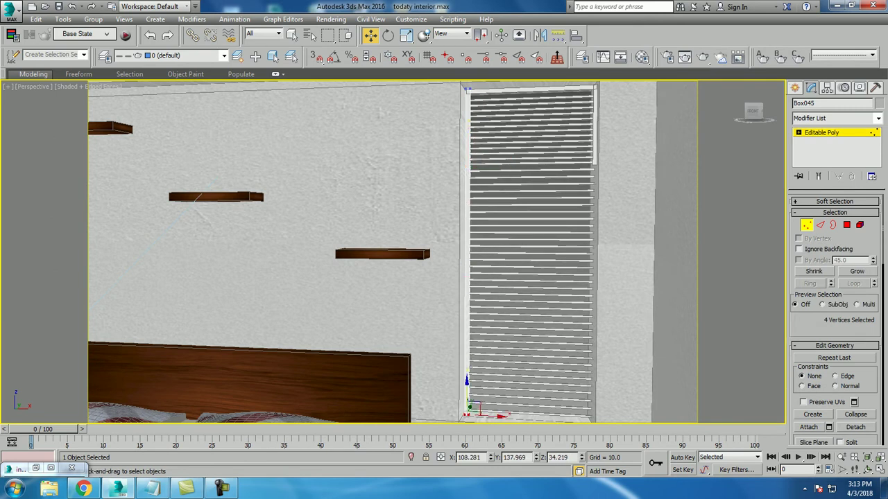
pyautogui.press('1')
pyautogui.press('1')
pyautogui.moveTo(531, 132); pyautogui.dragTo(644, 192)
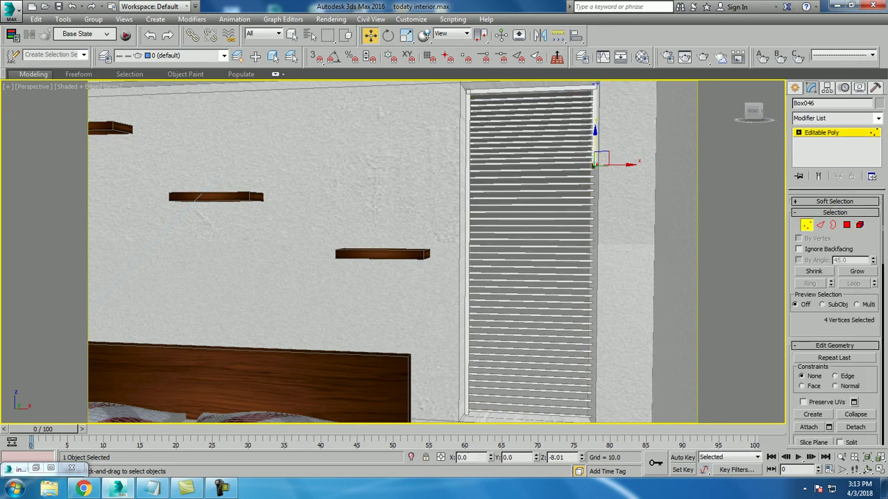
pyautogui.moveTo(594, 138); pyautogui.dragTo(594, 167)
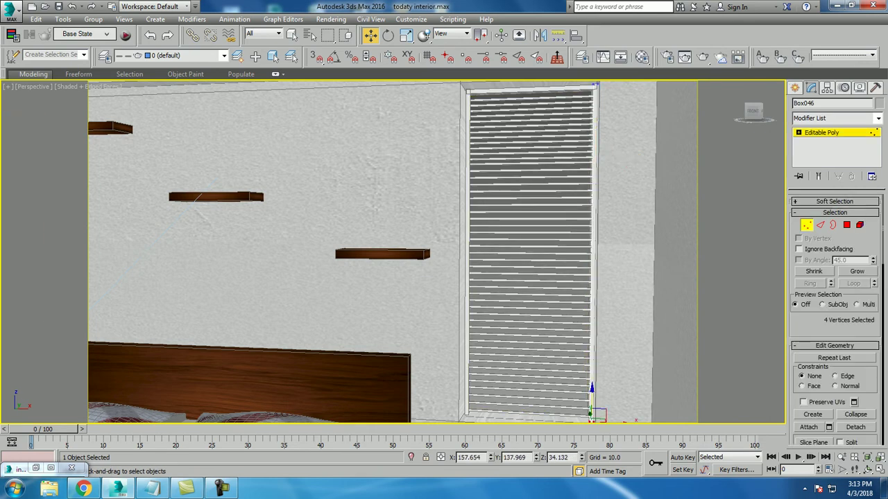
# Render the PhysCamera001 view to check the lengthened blinds, then select the right window's blind
pyautogui.press('c')
pyautogui.hotkey('shift', 'q')
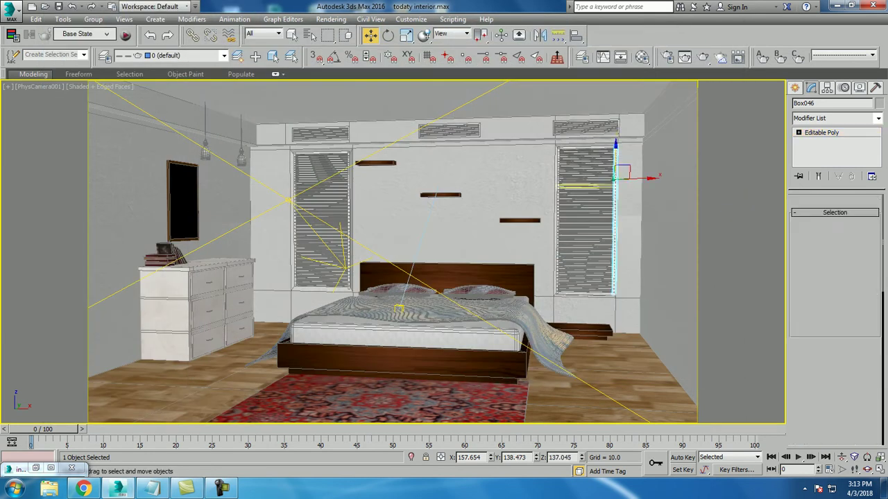
pyautogui.click(586, 208)
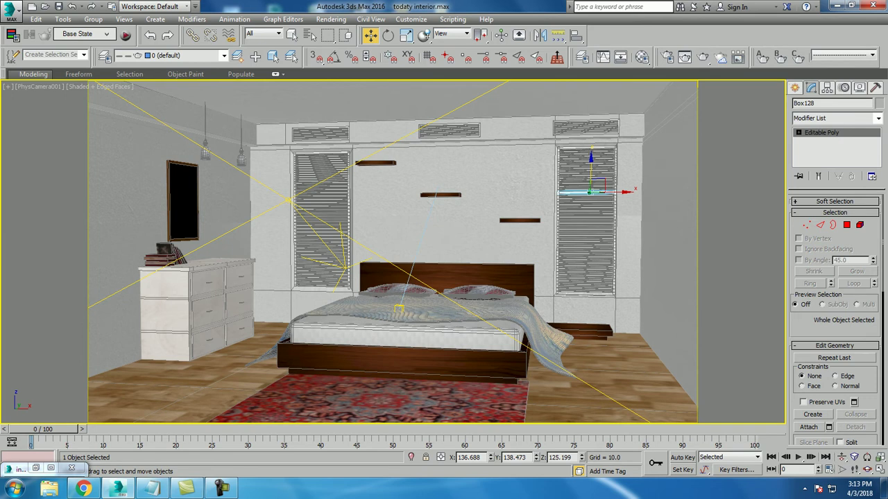
# Move VRaySun001 up and to the left in the perspective view
pyautogui.press('p')
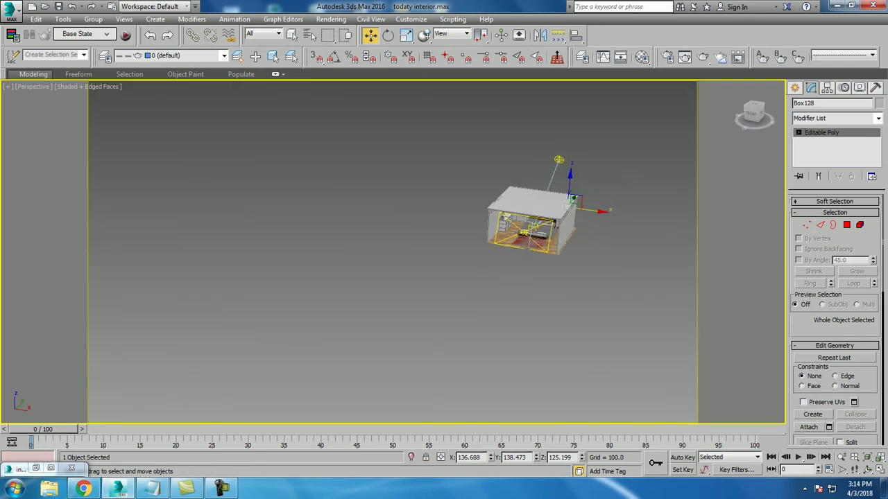
pyautogui.click(559, 186)
pyautogui.moveTo(559, 186); pyautogui.dragTo(500, 172)
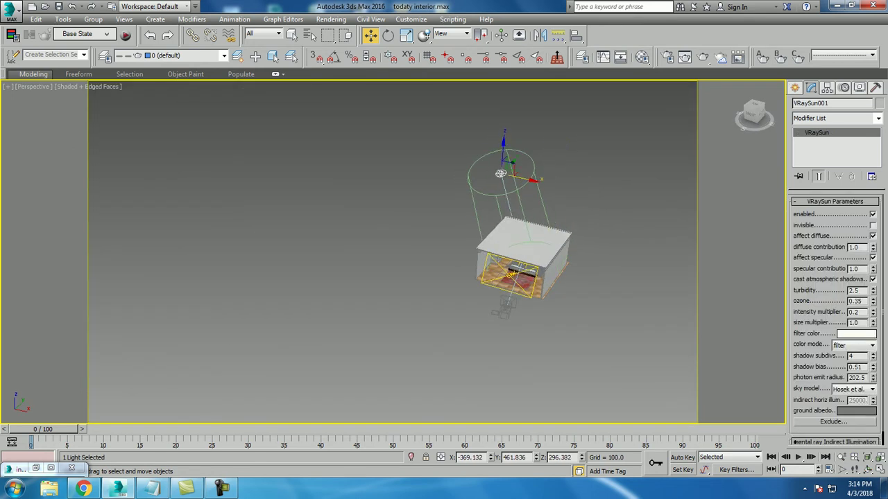
# Start a new camera render, stop it, close the frame buffer, and select the right blind
pyautogui.press('c')
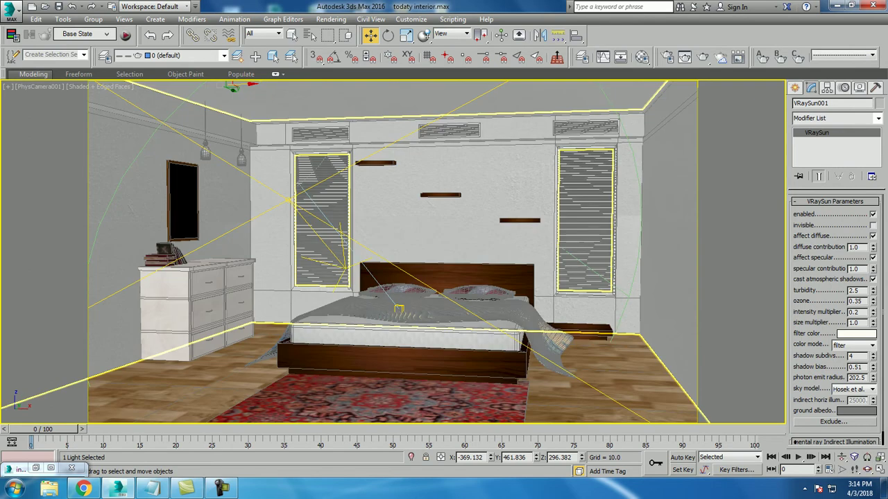
pyautogui.hotkey('shift', 'q')
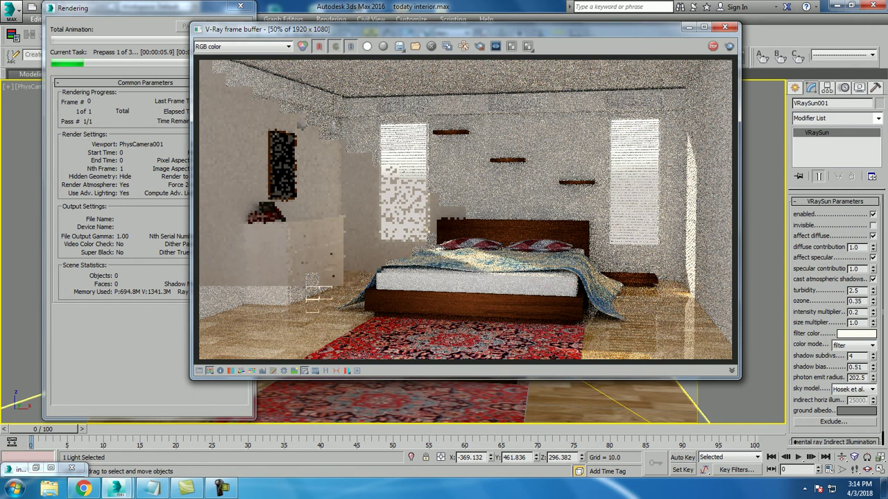
pyautogui.press('Escape')
pyautogui.click(722, 29)
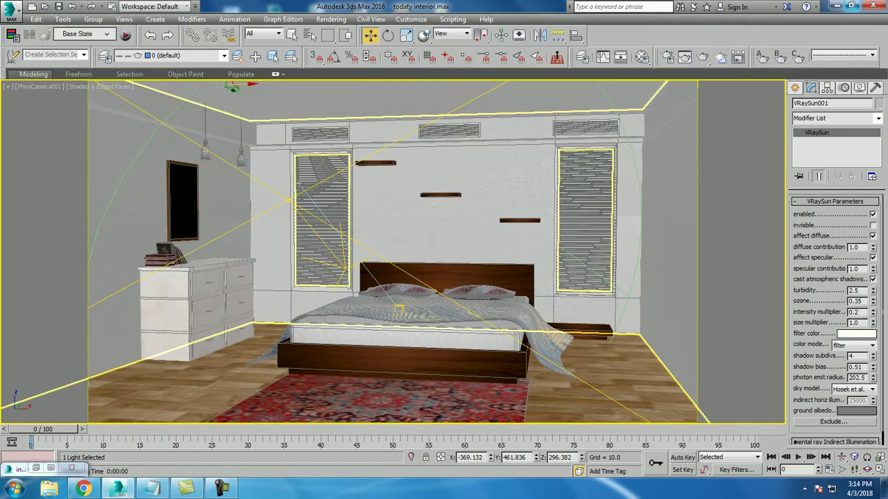
pyautogui.click(416, 305)
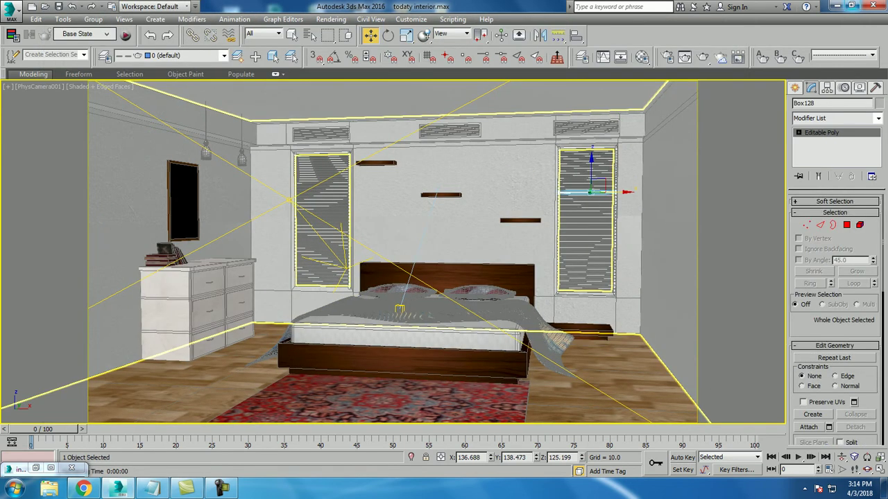
# Select Wall001 and rotate it 90° about Z with angle snap enabled
pyautogui.press('p')
pyautogui.keyDown('alt'); pyautogui.moveTo(417, 242); pyautogui.dragTo(450, 229, button='middle'); pyautogui.keyUp('alt')
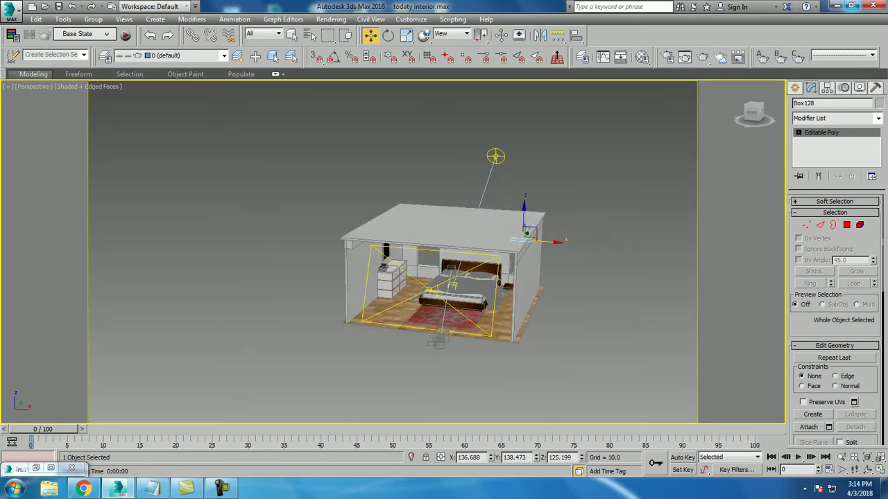
pyautogui.scroll(3, 409, 278)
pyautogui.click(430, 208)
pyautogui.click(406, 232)
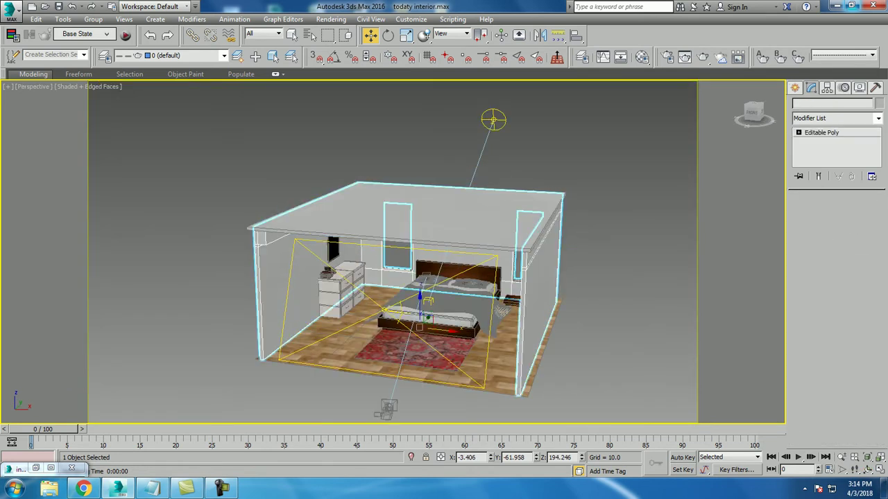
pyautogui.press('e')
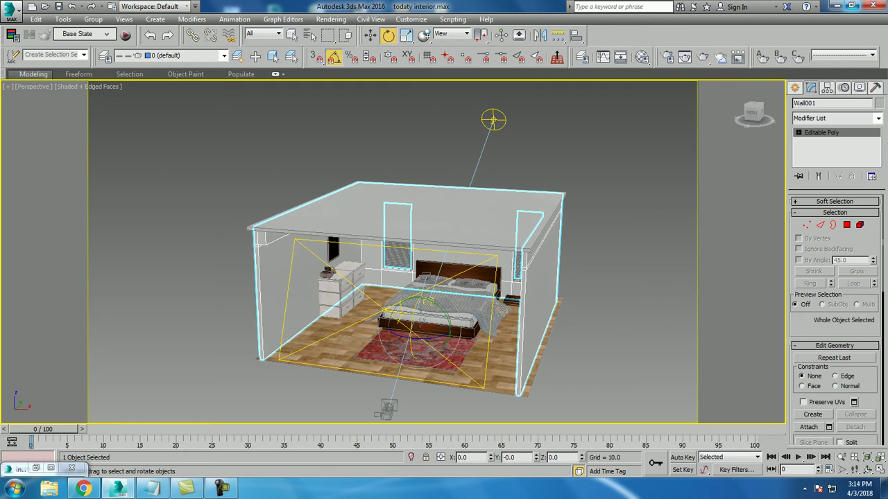
pyautogui.rightClick(333, 56)
pyautogui.click(514, 167)
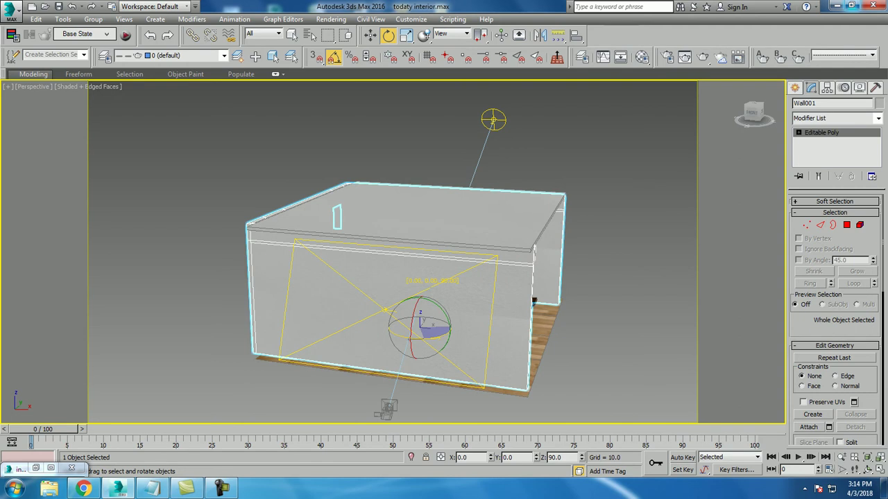
pyautogui.keyDown('alt'); pyautogui.moveTo(444, 278); pyautogui.dragTo(527, 277, button='middle'); pyautogui.keyUp('alt')
# Orbit and zoom toward the dresser and windows, then select the hanging lamp's cord
pyautogui.keyDown('alt'); pyautogui.moveTo(388, 277); pyautogui.dragTo(458, 264, button='middle'); pyautogui.keyUp('alt')
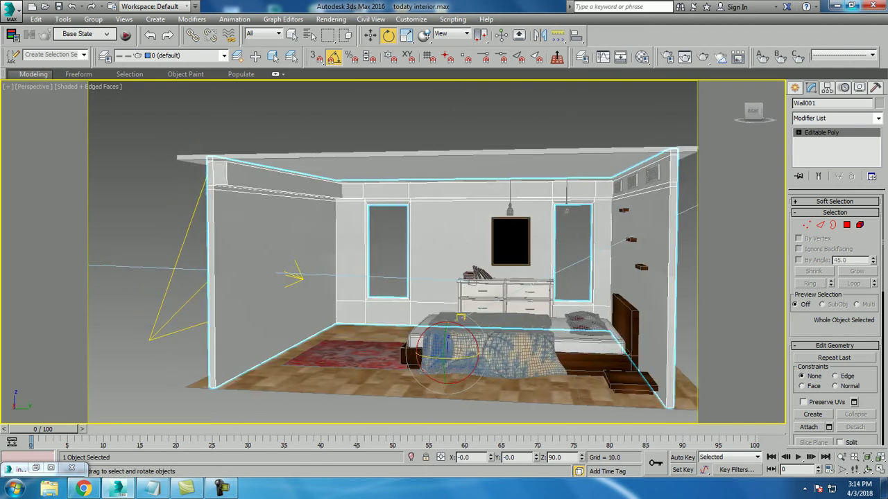
pyautogui.keyDown('alt'); pyautogui.moveTo(391, 253); pyautogui.dragTo(444, 253, button='middle'); pyautogui.keyUp('alt')
pyautogui.scroll(3, 392, 253)
pyautogui.scroll(2, 402, 253)
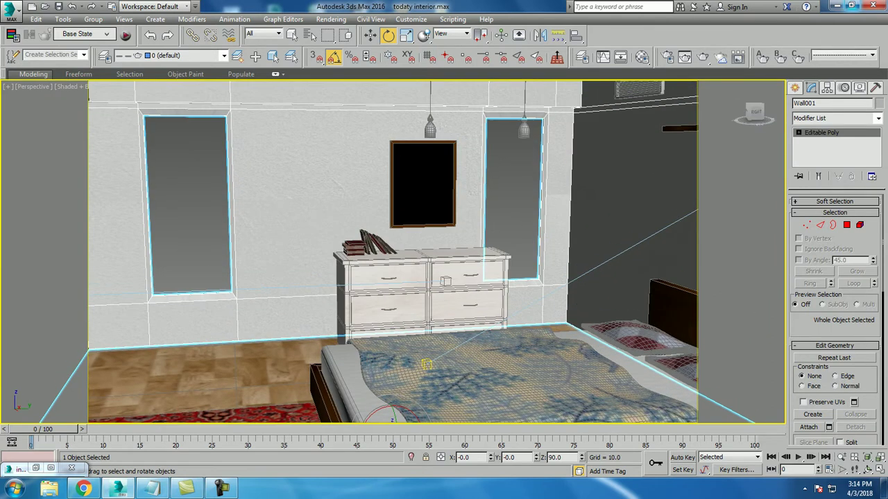
pyautogui.scroll(-5, 402, 253)
pyautogui.scroll(1, 527, 229)
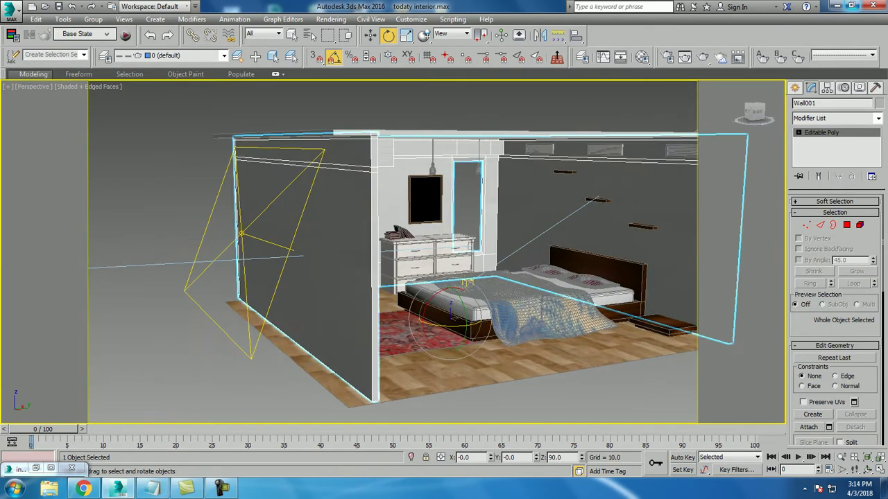
pyautogui.scroll(3, 527, 229)
pyautogui.scroll(1, 527, 229)
pyautogui.scroll(1, 527, 229)
pyautogui.click(360, 100)
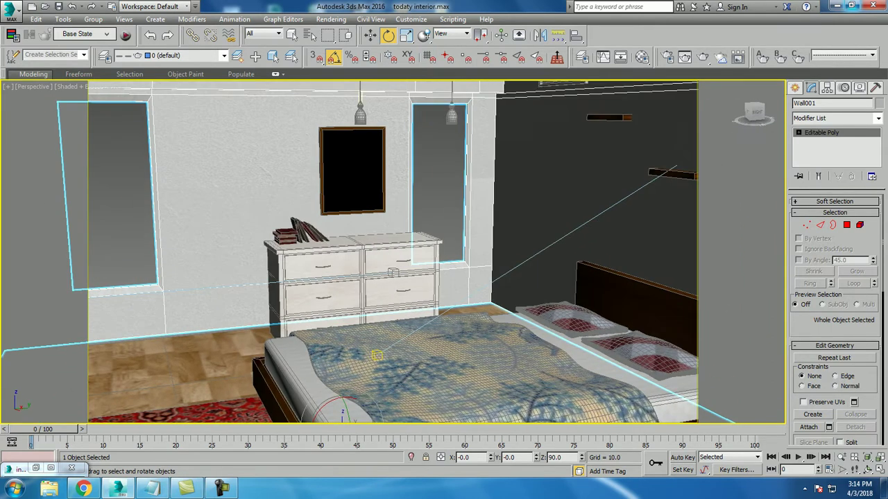
# Select the back wall with both window frames and the hanging lamp
pyautogui.keyDown('alt'); pyautogui.moveTo(360, 100); pyautogui.dragTo(360, 166, button='middle'); pyautogui.keyUp('alt')
pyautogui.keyDown('ctrl'); pyautogui.click(455, 194); pyautogui.keyUp('ctrl')
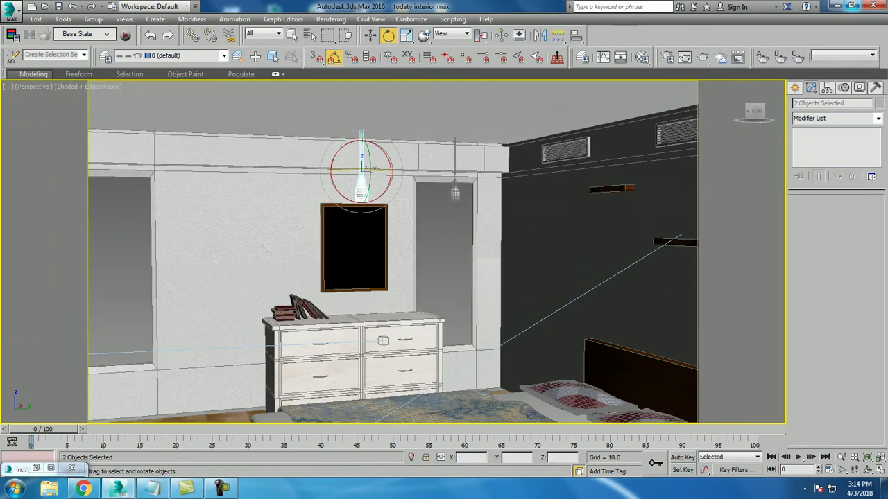
pyautogui.keyDown('ctrl'); pyautogui.click(457, 209); pyautogui.keyUp('ctrl')
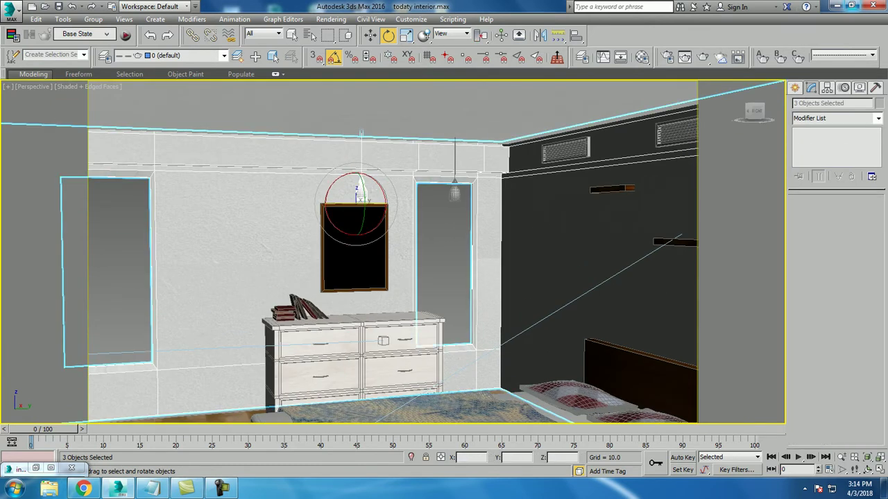
pyautogui.keyDown('ctrl'); pyautogui.click(455, 194); pyautogui.keyUp('ctrl')
pyautogui.scroll(-3, 458, 200)
pyautogui.scroll(4, 444, 291)
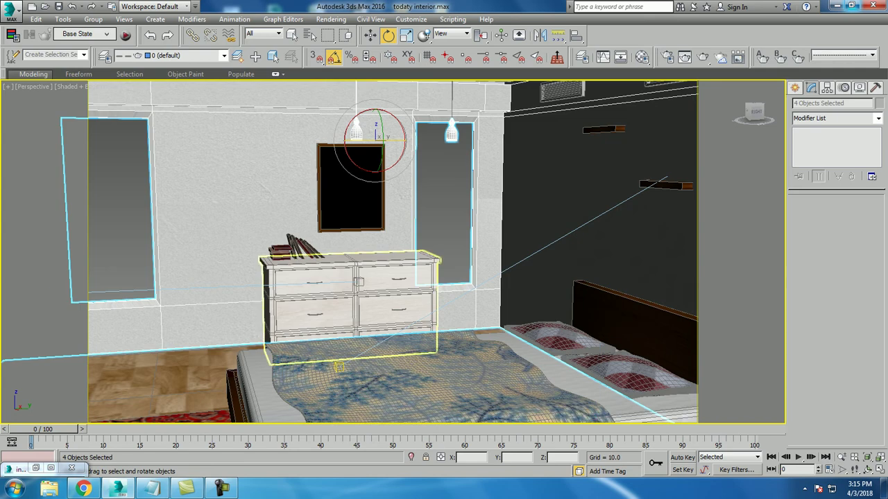
# Undo the selection changes and zoom extents to fit the whole room
pyautogui.press('w')
pyautogui.hotkey('ctrl', 'z')
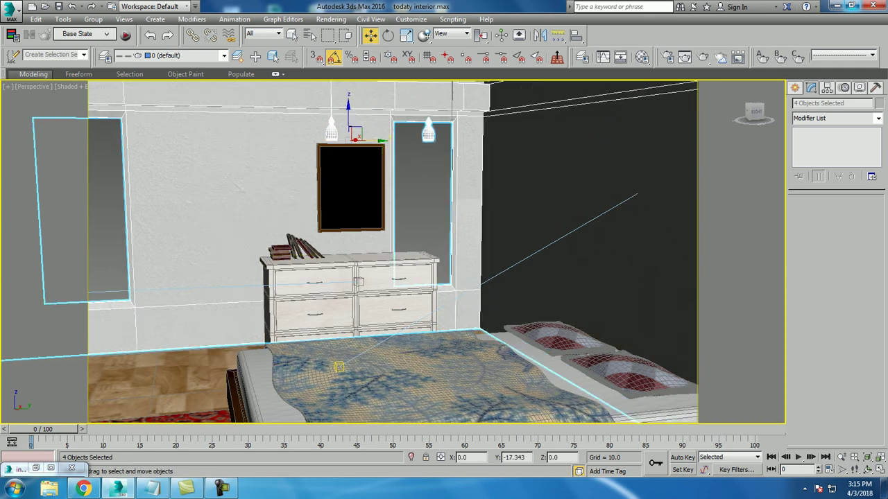
pyautogui.hotkey('ctrl', 'z')
pyautogui.hotkey('ctrl', 'z')
pyautogui.hotkey('ctrl', 'z')
pyautogui.hotkey('shift', 'z')
pyautogui.hotkey('ctrl', 'z')
pyautogui.hotkey('shift', 'z')
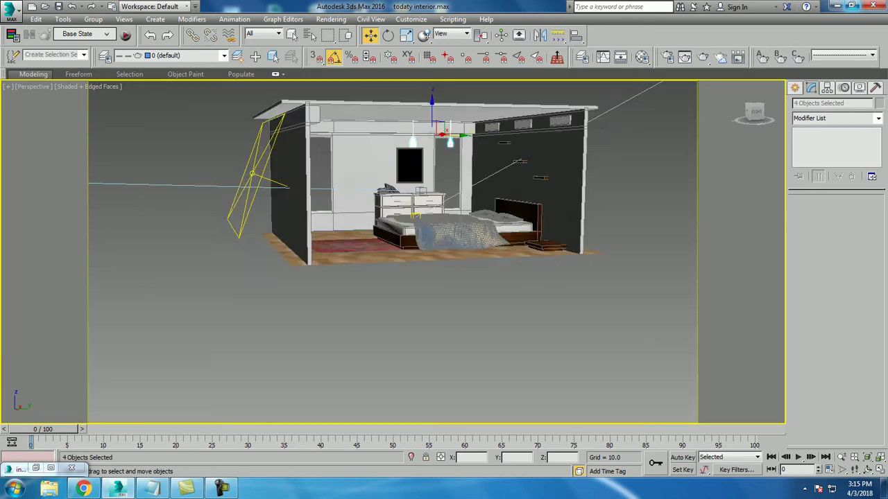
pyautogui.hotkey('ctrl', 'z')
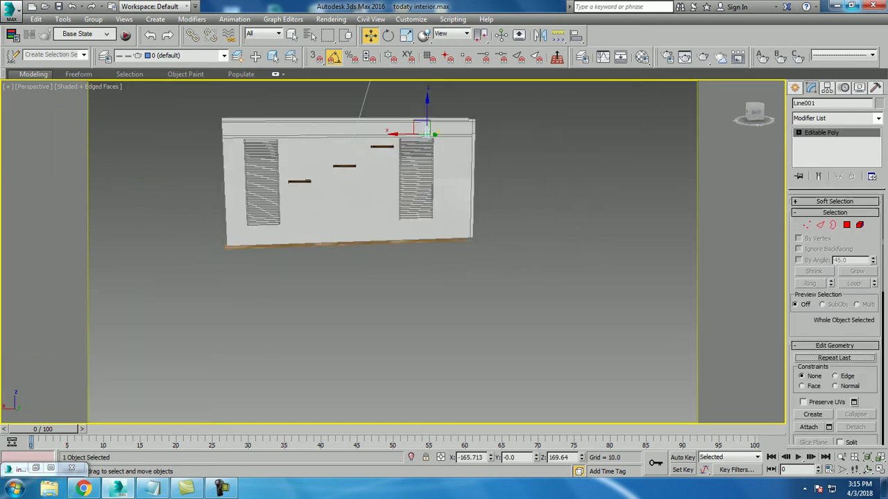
# Show the whole bedroom through PhysCamera001, with the bed against the two-window wall
pyautogui.hotkey('shift', 'z')
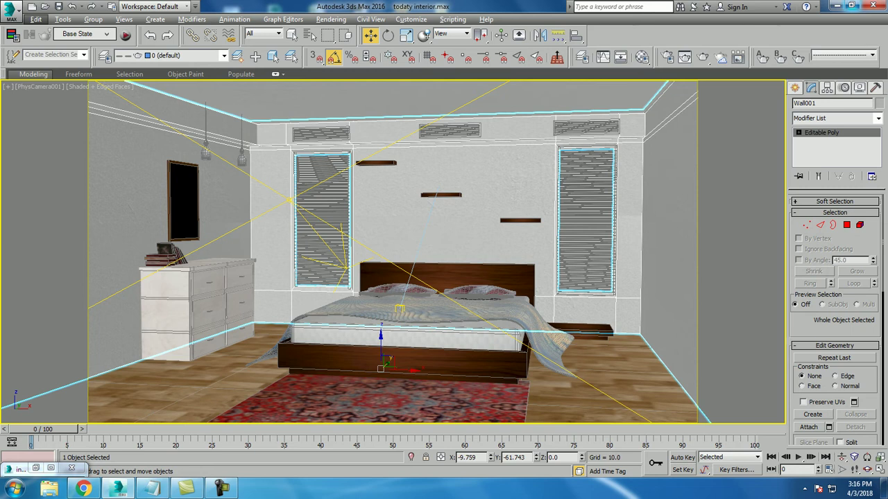
# Run a quick bedroom test render and stop it, then select VRaySun001 and return to the camera
pyautogui.hotkey('shift', 'q')
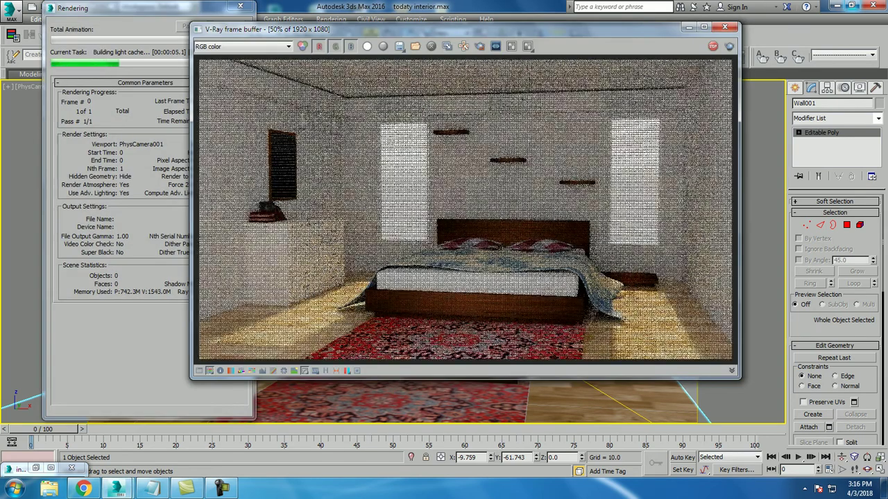
pyautogui.press('Escape')
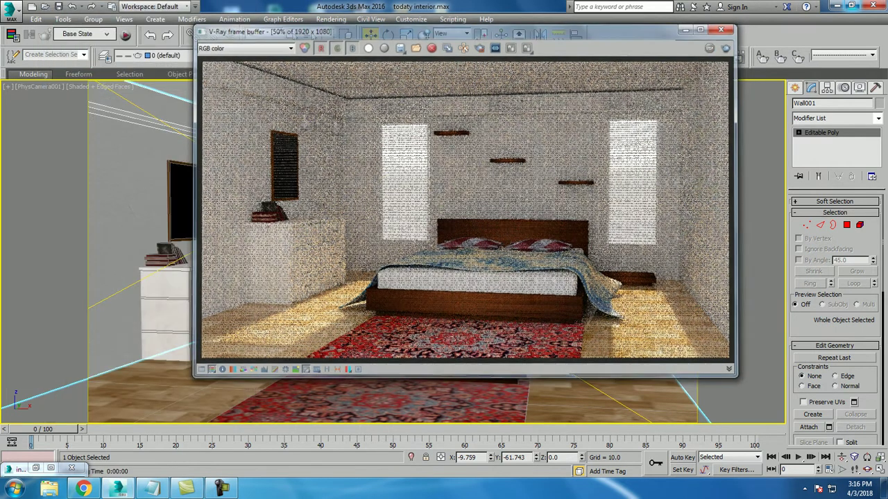
pyautogui.press('p')
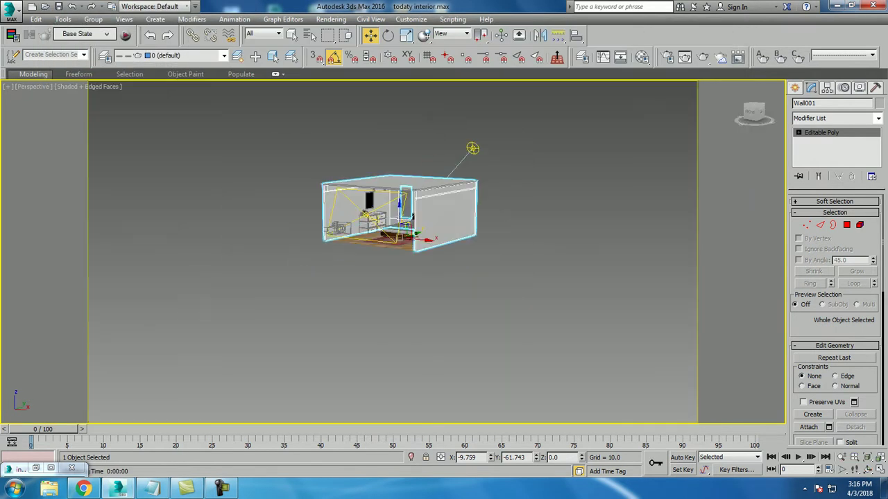
pyautogui.click(472, 148)
pyautogui.press('c')
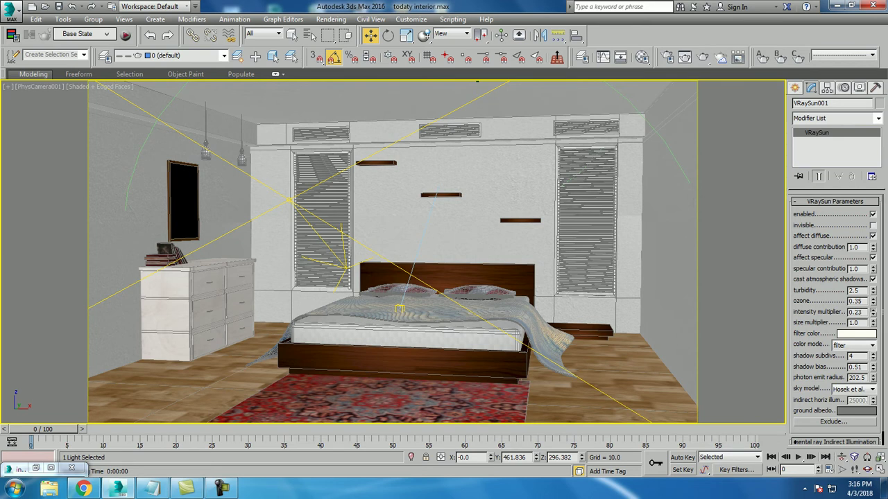
# Set VRaySun001's intensity multiplier to 0.65 and render the camera view again
pyautogui.write('0.3')
pyautogui.press('Return')
pyautogui.write('0.65')
pyautogui.press('Return')
pyautogui.hotkey('shift', 'q')
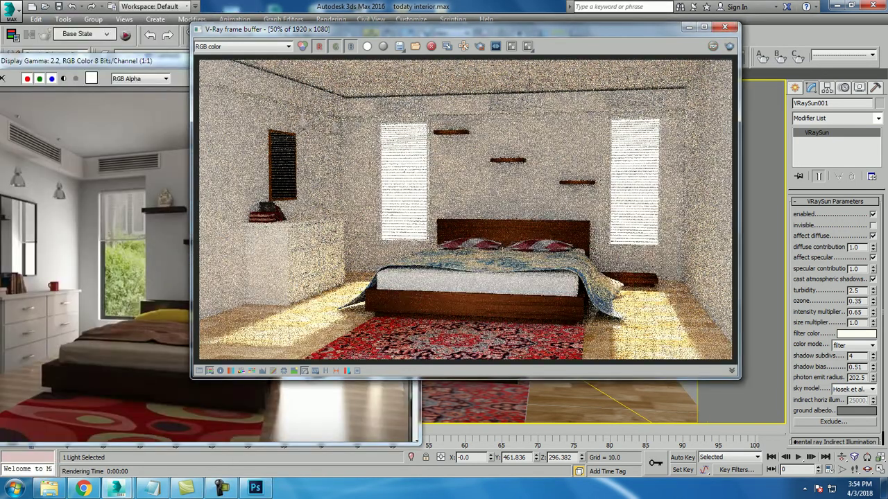
# Close the previous rendered image and re-render the sunlit bedroom as a quick test
pyautogui.click(724, 26)
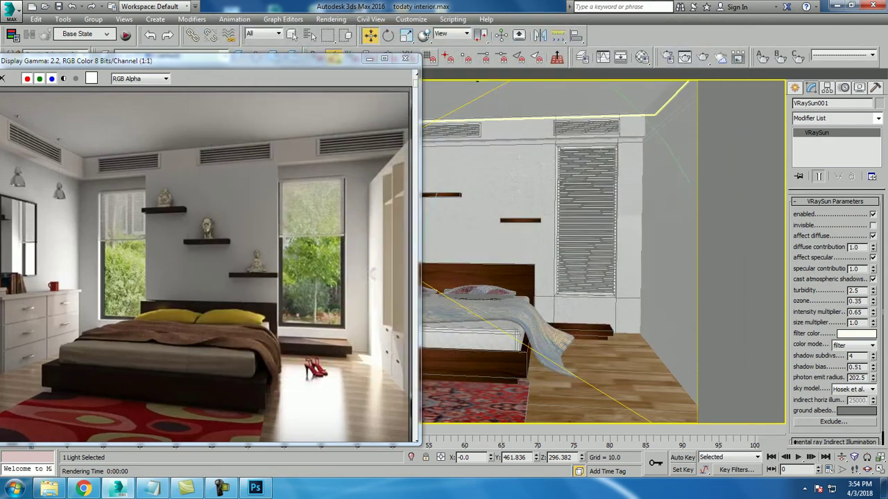
pyautogui.hotkey('shift', 'q')
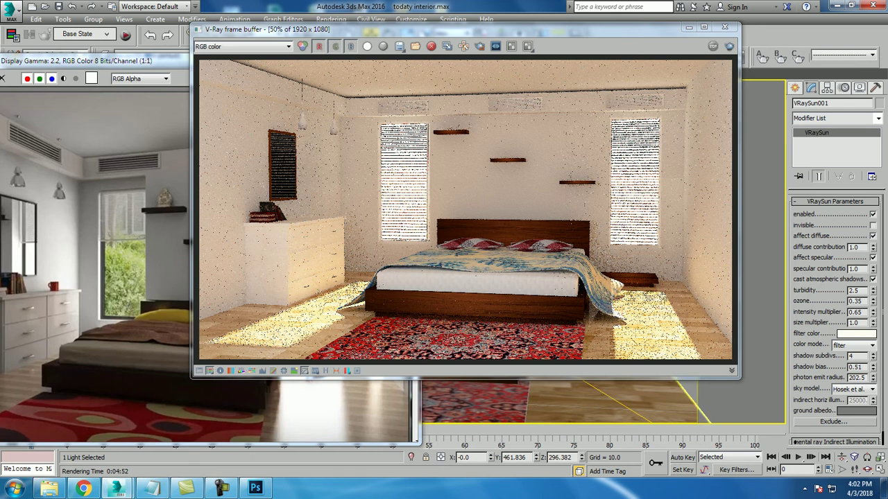
# Close the grainy test render and set the V-Ray image sampler type to Adaptive subdivision
pyautogui.click(724, 26)
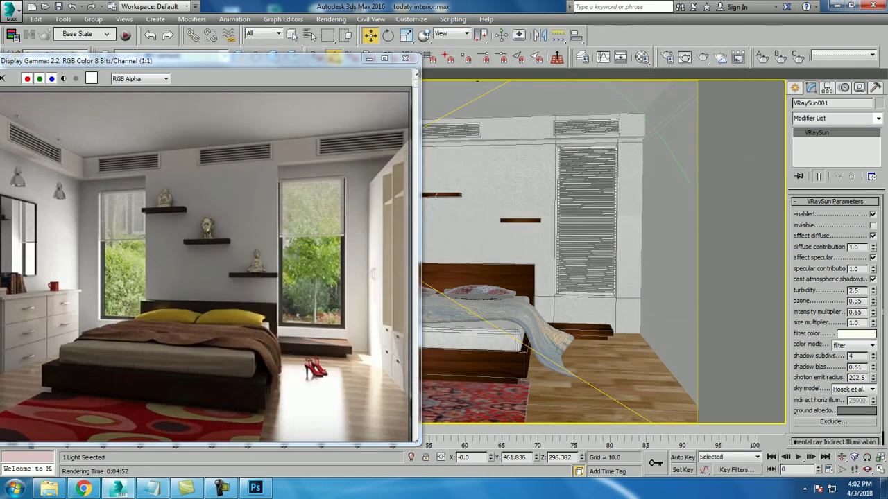
pyautogui.click(369, 59)
pyautogui.click(331, 18)
pyautogui.click(340, 69)
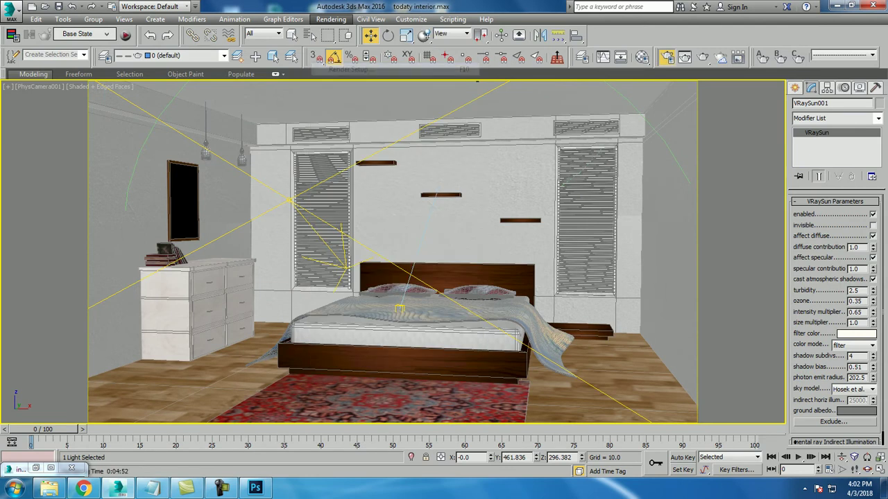
pyautogui.click(239, 104)
pyautogui.click(249, 180)
pyautogui.click(246, 204)
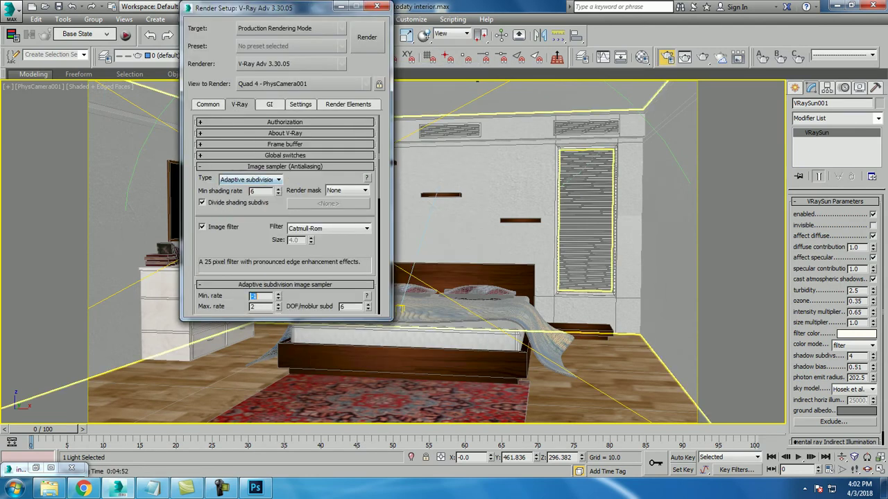
# Start the final V-Ray render of the bedroom
pyautogui.scroll(-2, 246, 203)
pyautogui.scroll(-3, 284, 215)
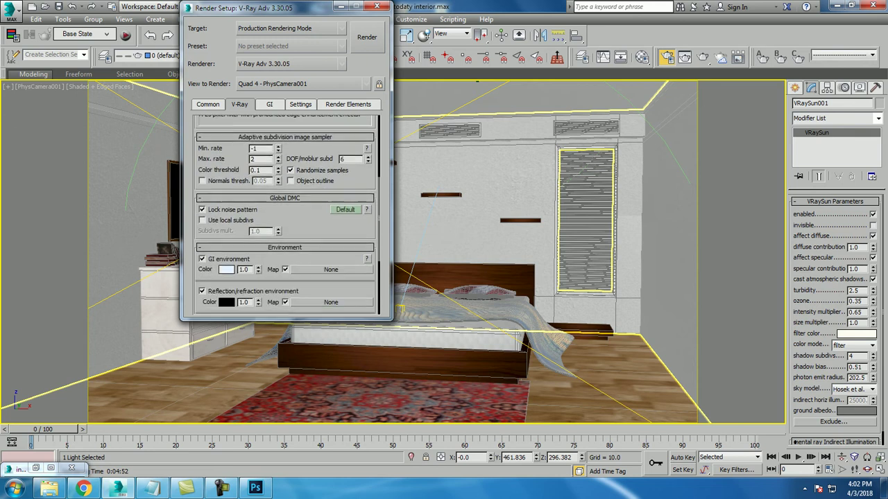
pyautogui.scroll(-3, 285, 215)
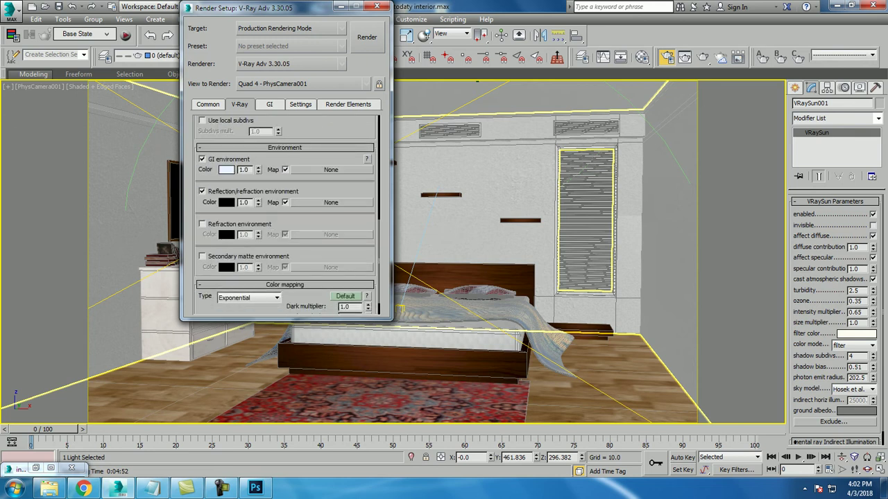
pyautogui.click(367, 36)
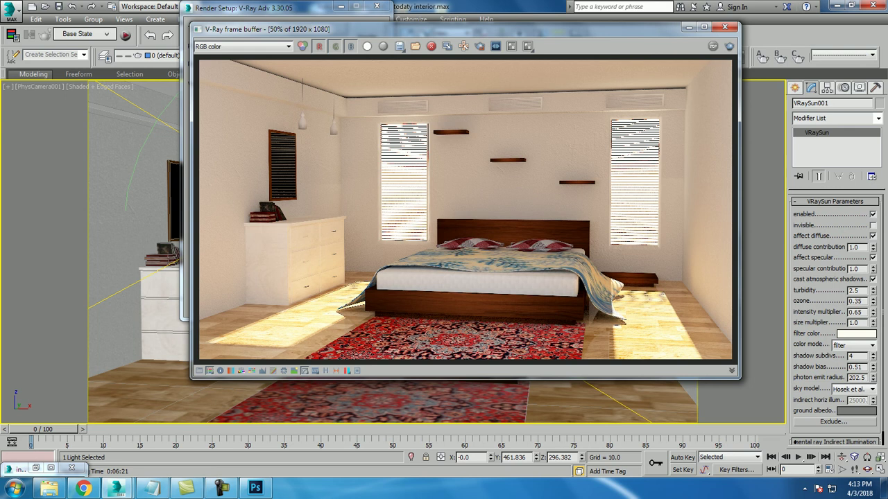
# Save the finished render to the Desktop as the JPEG 'render', then show the desktop
pyautogui.click(399, 46)
pyautogui.click(90, 104)
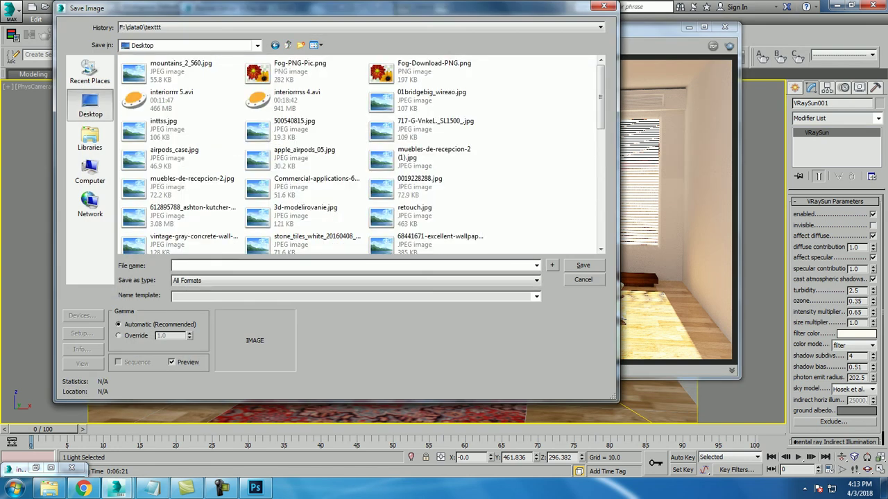
pyautogui.write('render')
pyautogui.press('Tab')
pyautogui.press('j')
pyautogui.press('Return')
pyautogui.press('Return')
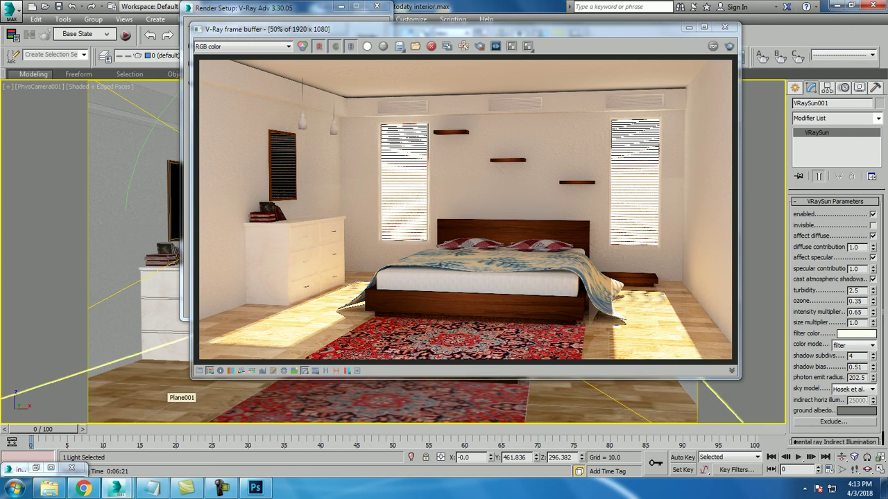
pyautogui.press('super+d')
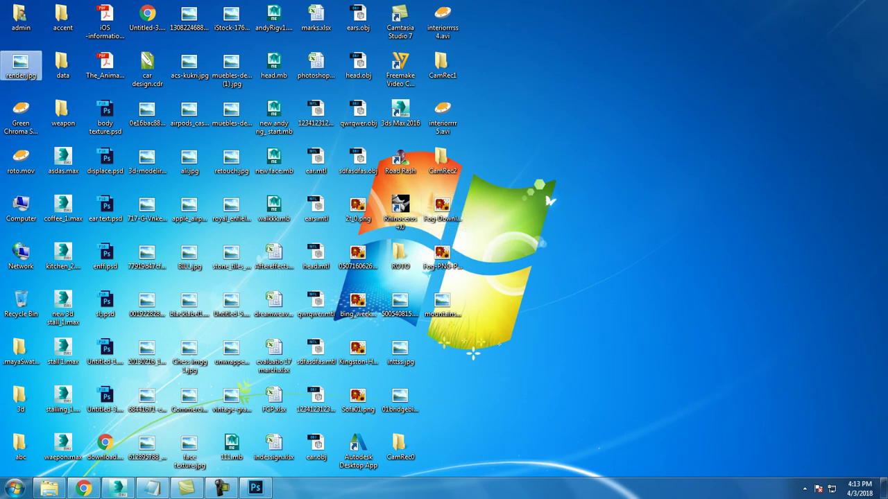
# Open render.jpg from the desktop with Adobe Photoshop CS6
pyautogui.rightClick(12, 60)
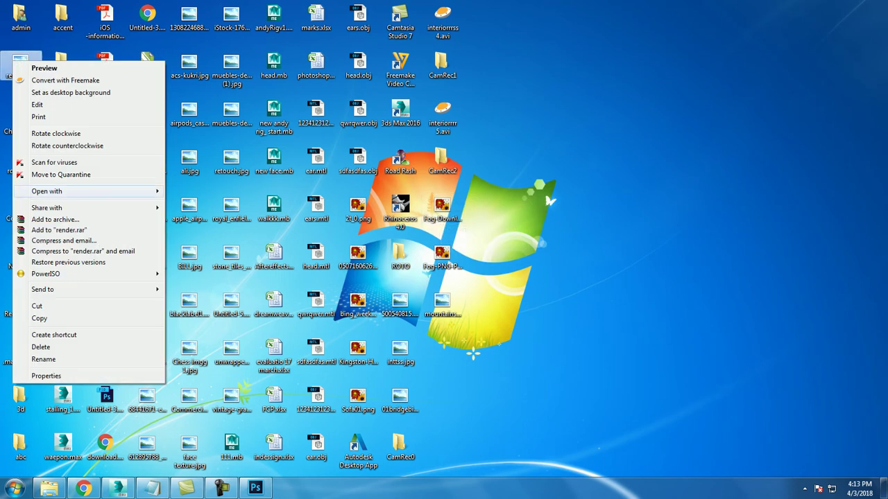
pyautogui.click(220, 216)
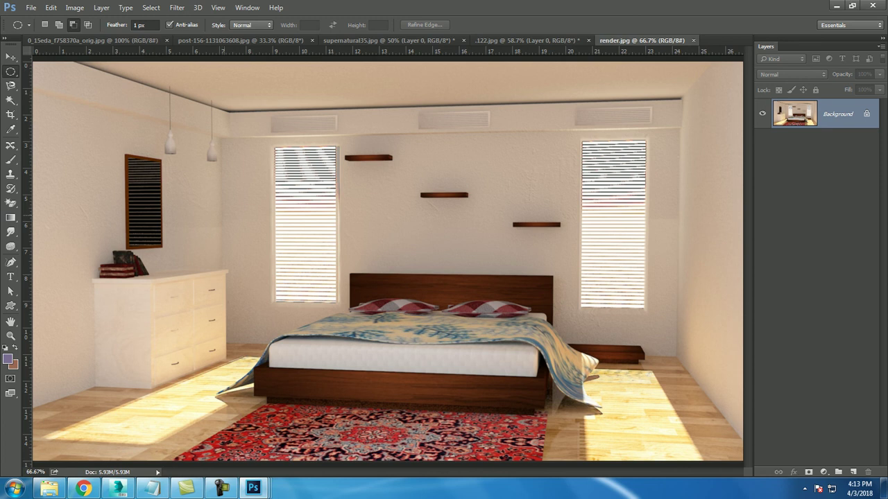
# Convert the locked Background layer into Layer 0 and bring up the adjustment layer menu
pyautogui.doubleClick(794, 113)
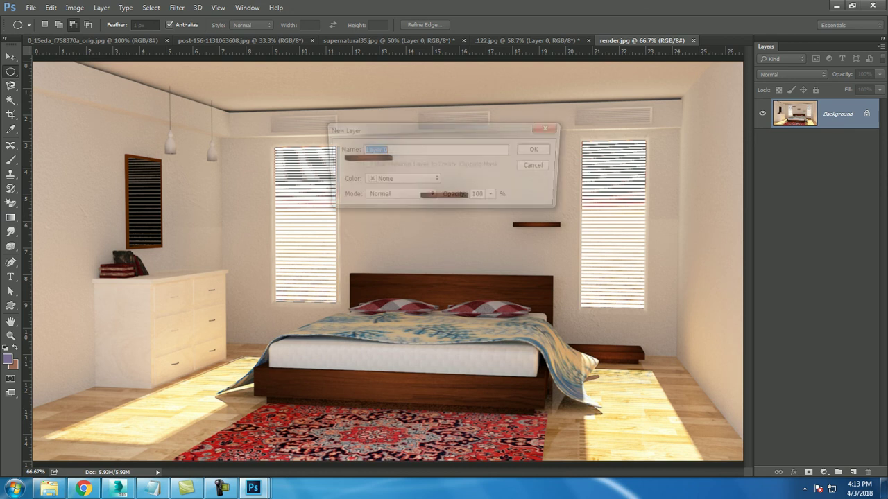
pyautogui.press('Return')
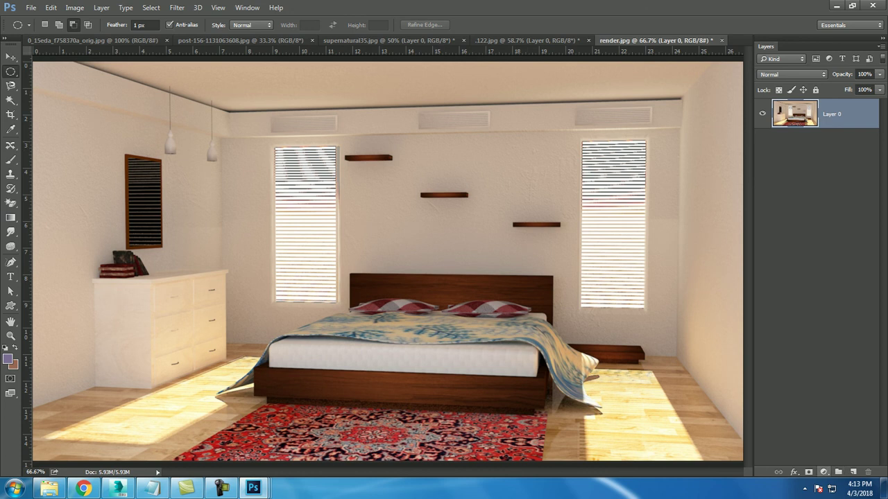
pyautogui.click(823, 471)
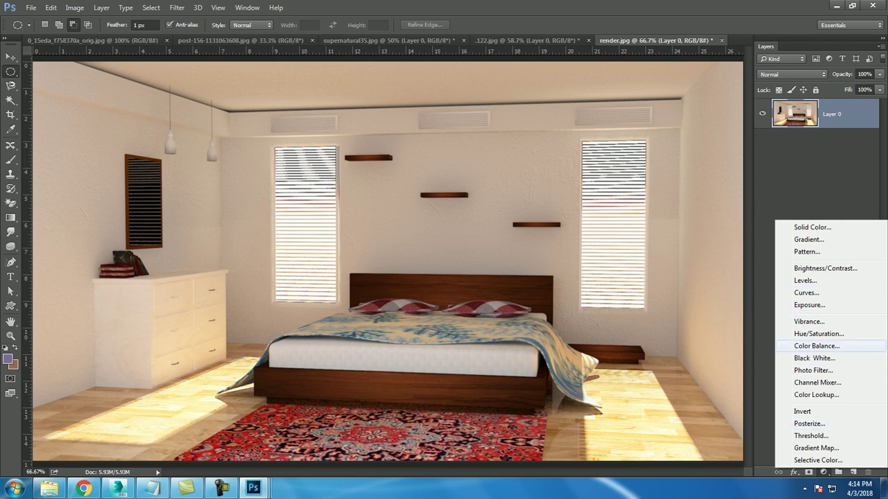
# Add a Color Balance layer shifting midtones +14 toward red, then reselect Layer 0
pyautogui.click(817, 347)
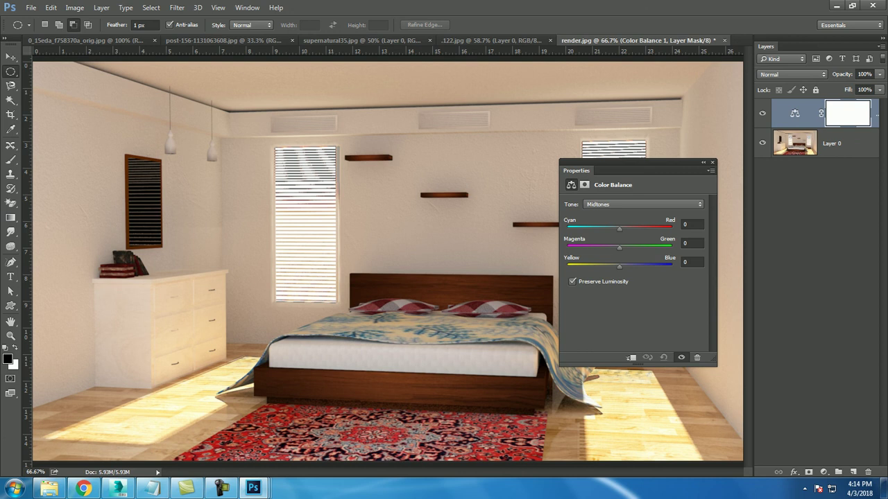
pyautogui.moveTo(619, 228); pyautogui.dragTo(627, 228)
pyautogui.click(794, 143)
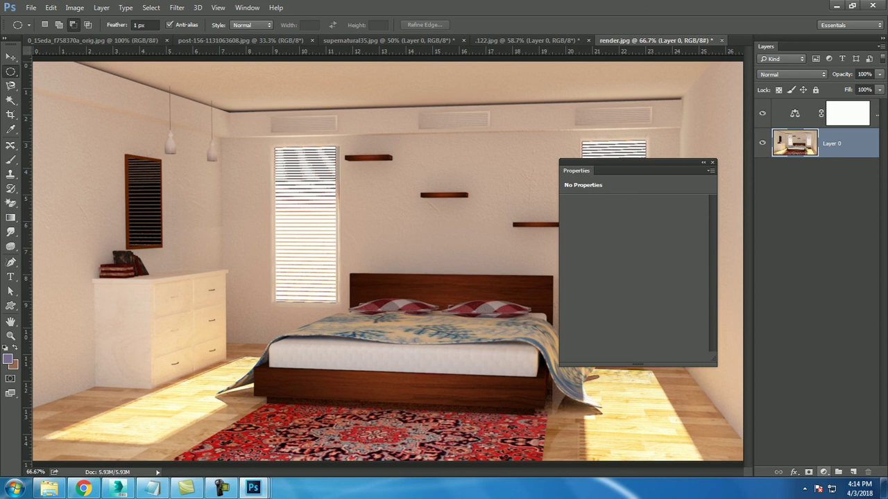
pyautogui.click(823, 472)
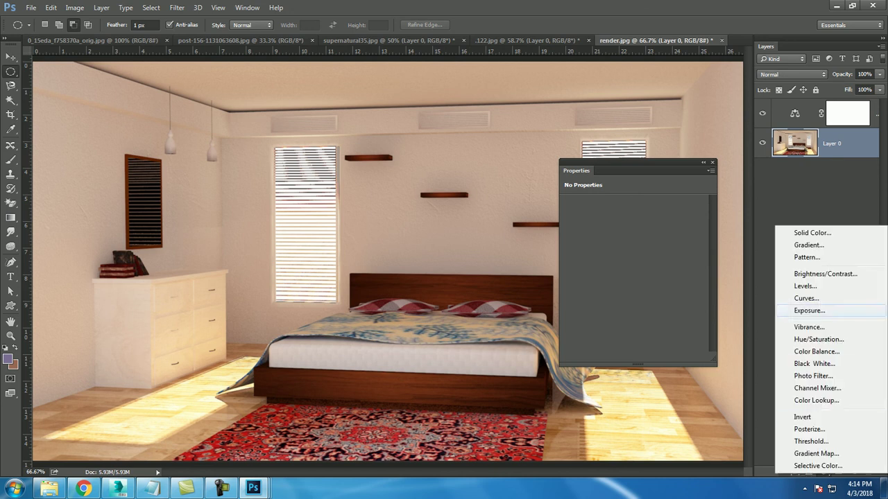
# Add an Exposure adjustment layer set to -0.06, then switch back to 3ds Max
pyautogui.click(808, 311)
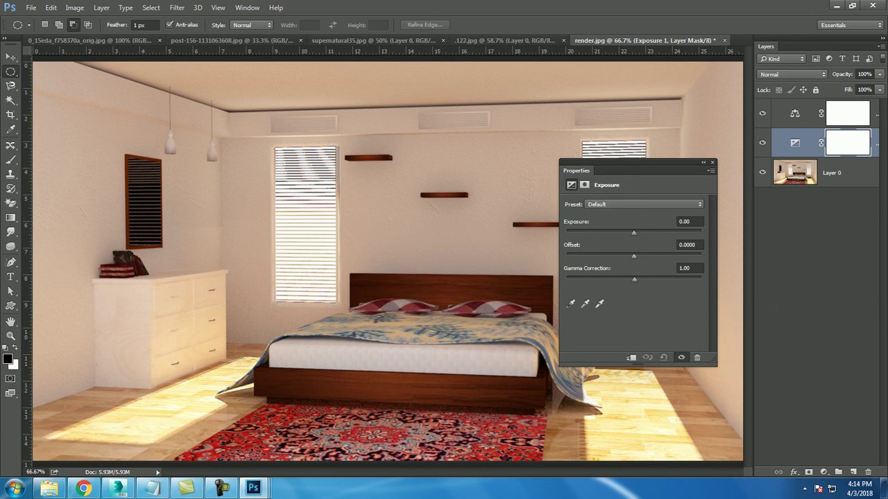
pyautogui.moveTo(634, 233); pyautogui.dragTo(633, 233)
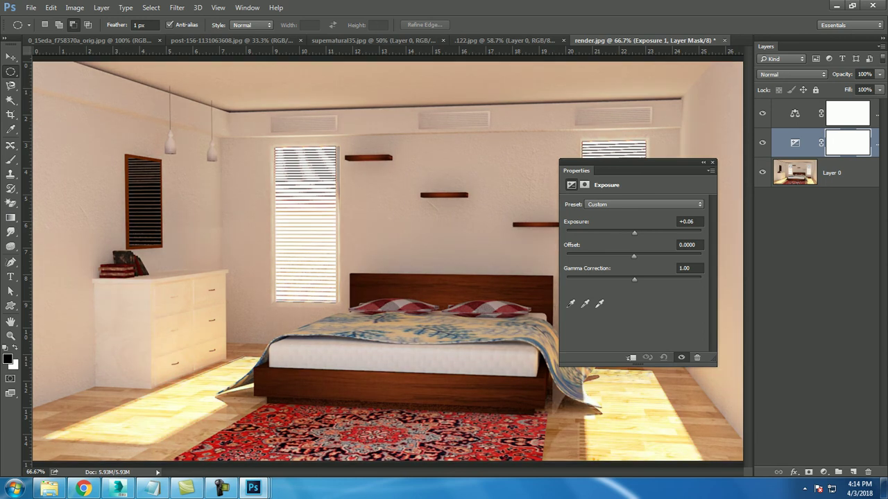
pyautogui.moveTo(634, 233); pyautogui.dragTo(632, 233)
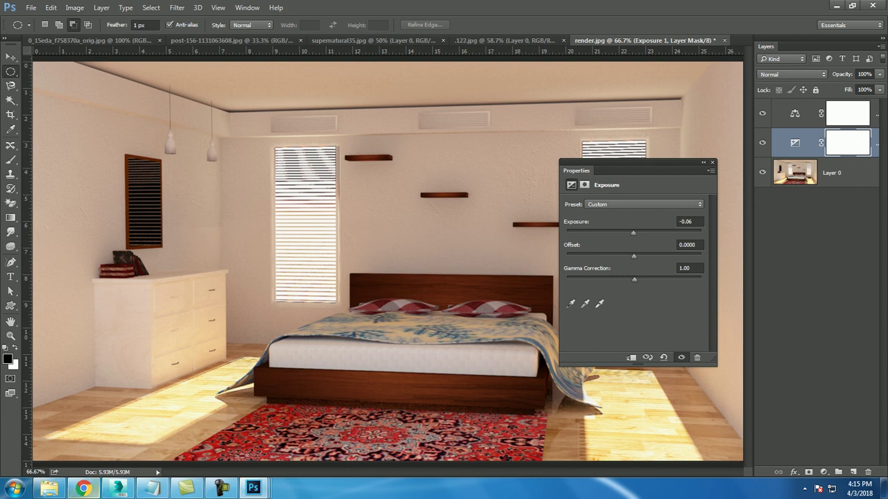
pyautogui.click(117, 488)
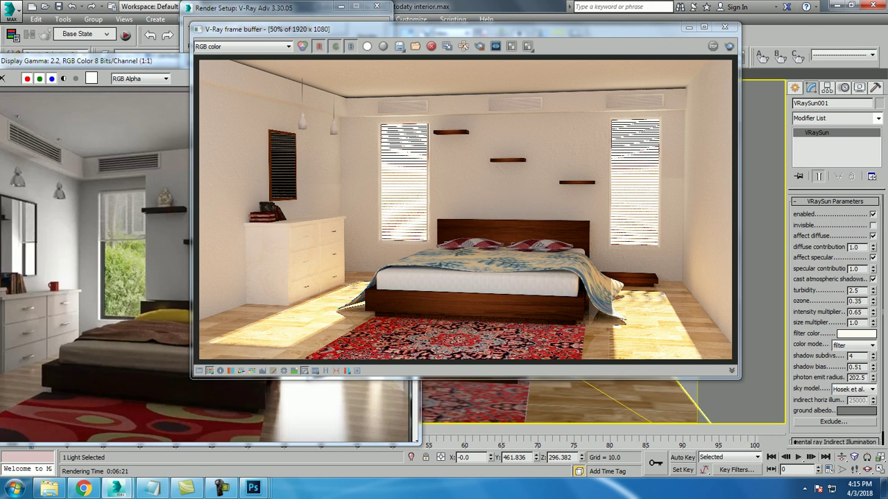
# Minimize the V-Ray frame buffer and Render Setup windows
pyautogui.click(688, 27)
pyautogui.click(369, 58)
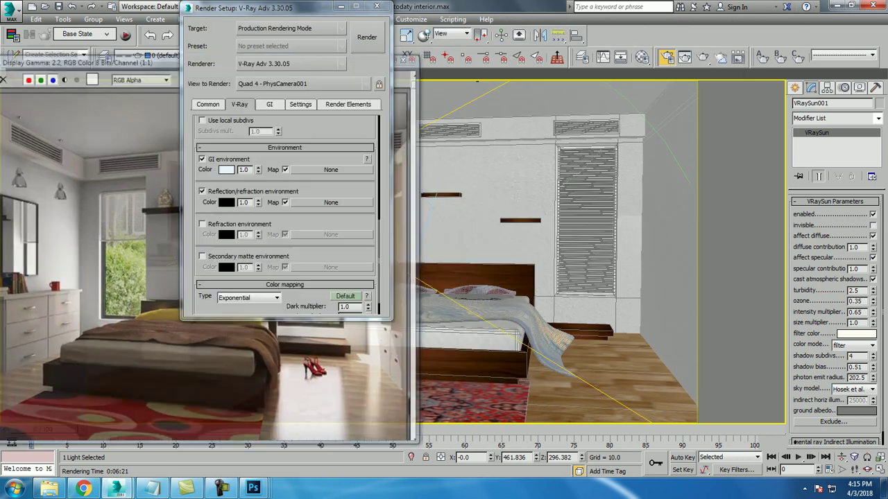
pyautogui.click(340, 6)
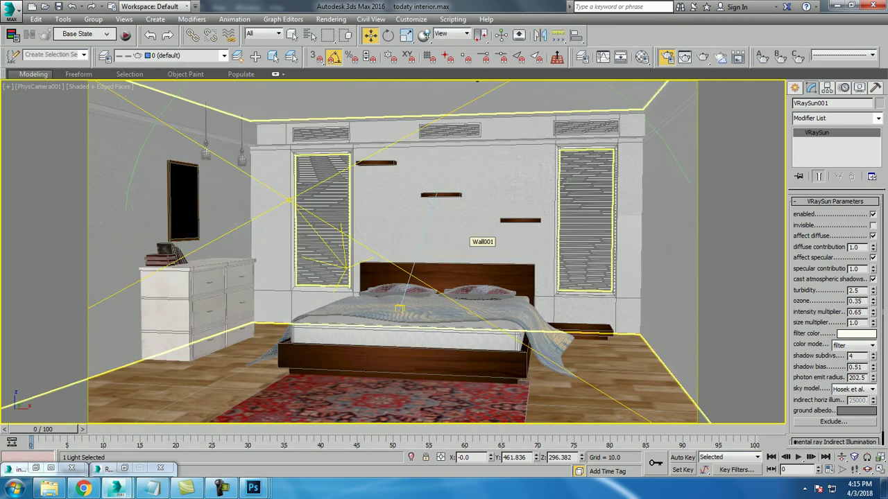
# Zoom around the bedroom model in Perspective view, then return to the camera view
pyautogui.press('p')
pyautogui.scroll(-1, 659, 336)
pyautogui.scroll(-2, 659, 336)
pyautogui.scroll(-3, 659, 336)
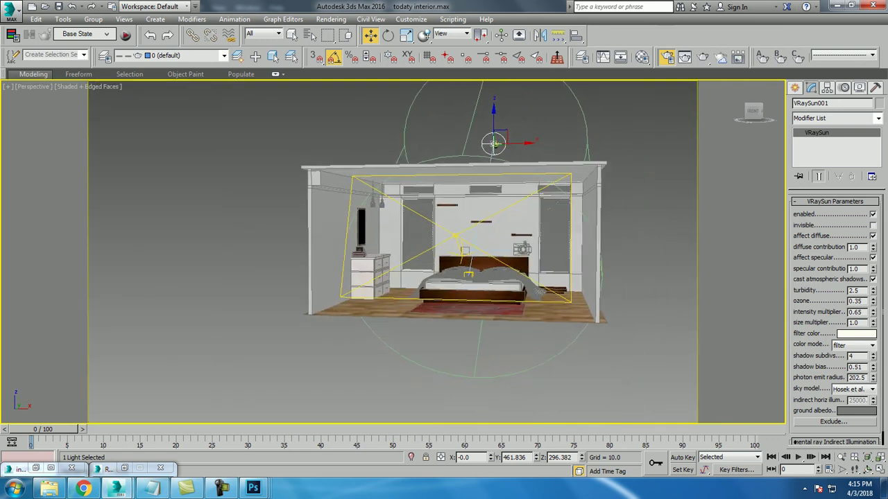
pyautogui.scroll(10, 388, 250)
pyautogui.scroll(-5, 391, 251)
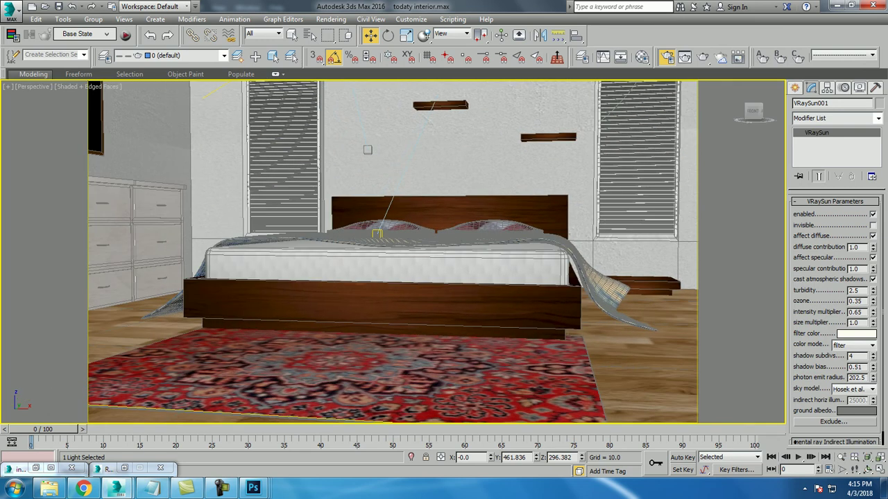
pyautogui.scroll(3, 391, 252)
pyautogui.scroll(-4, 393, 251)
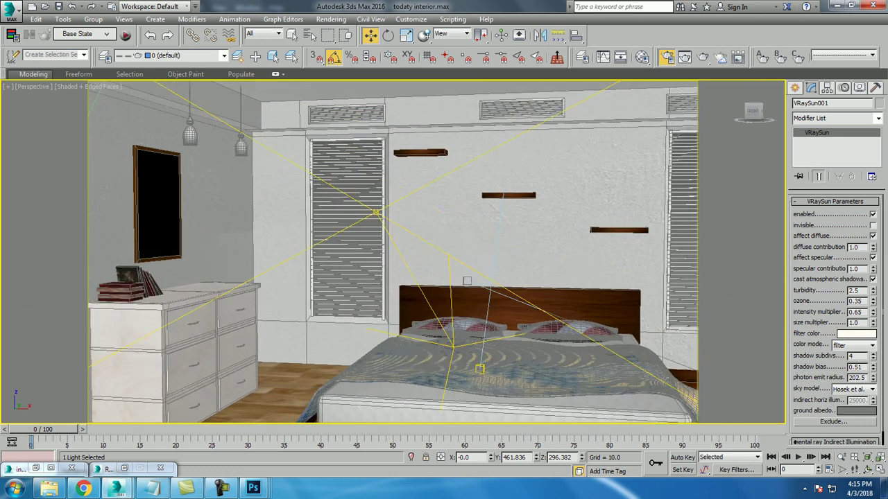
pyautogui.scroll(2, 393, 252)
pyautogui.press('c')
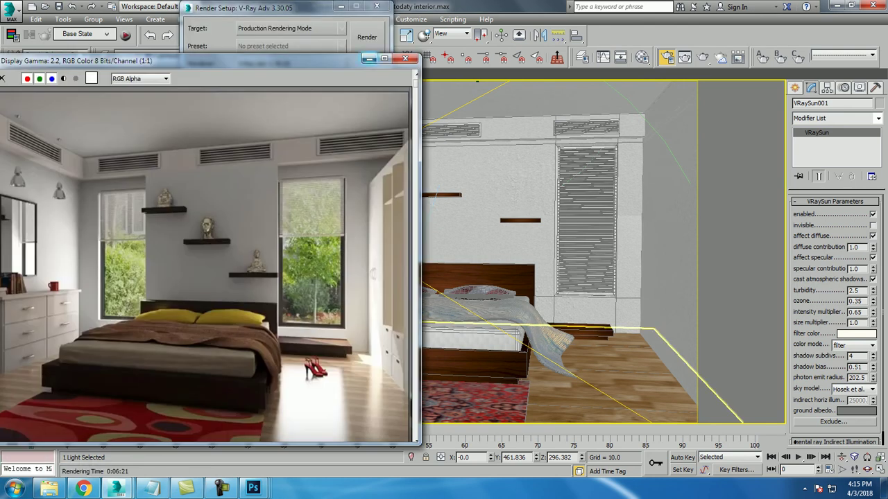
# Restore the V-Ray bedroom render full screen, zoom in and out, then minimize it
pyautogui.click(370, 59)
pyautogui.moveTo(118, 489)
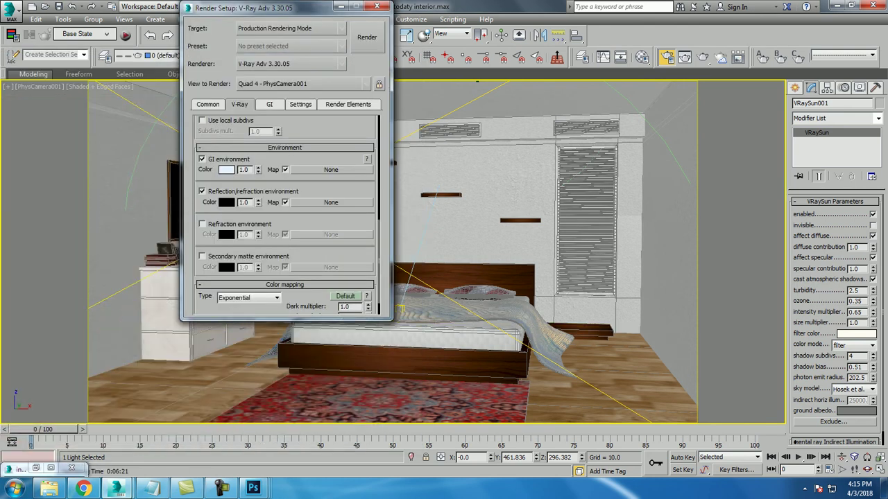
pyautogui.click(192, 426)
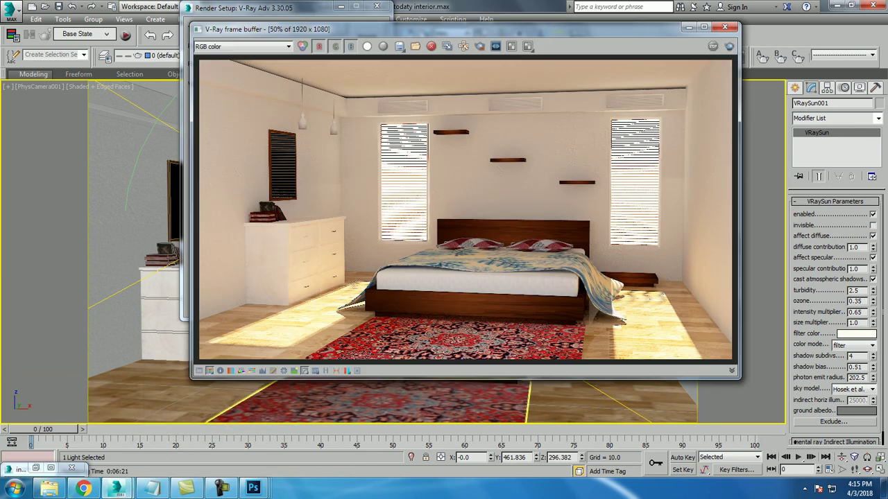
pyautogui.click(704, 27)
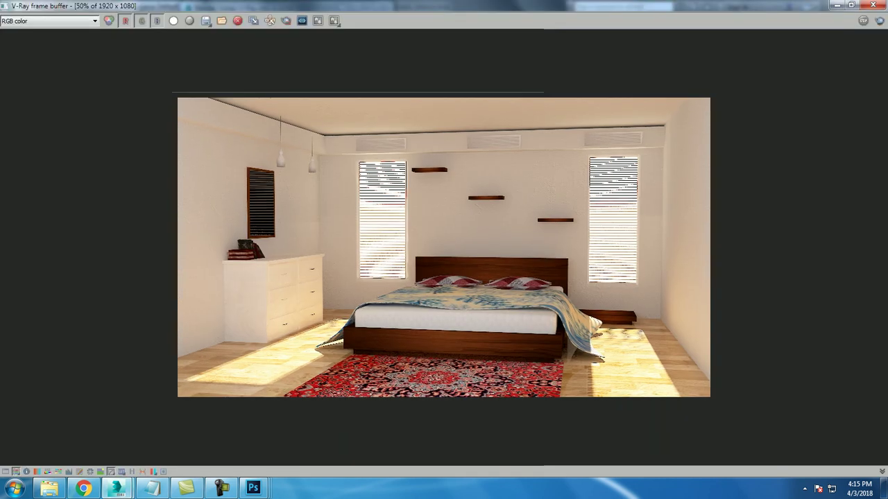
pyautogui.scroll(1, 358, 241)
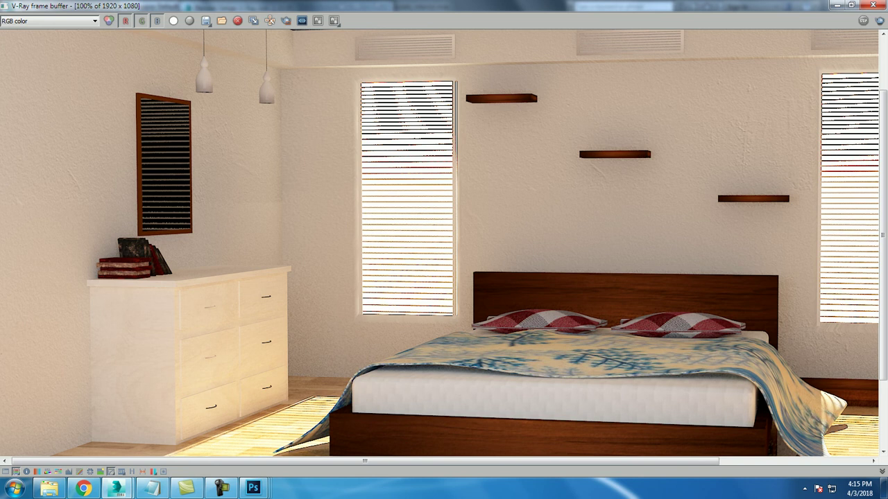
pyautogui.scroll(-1, 443, 247)
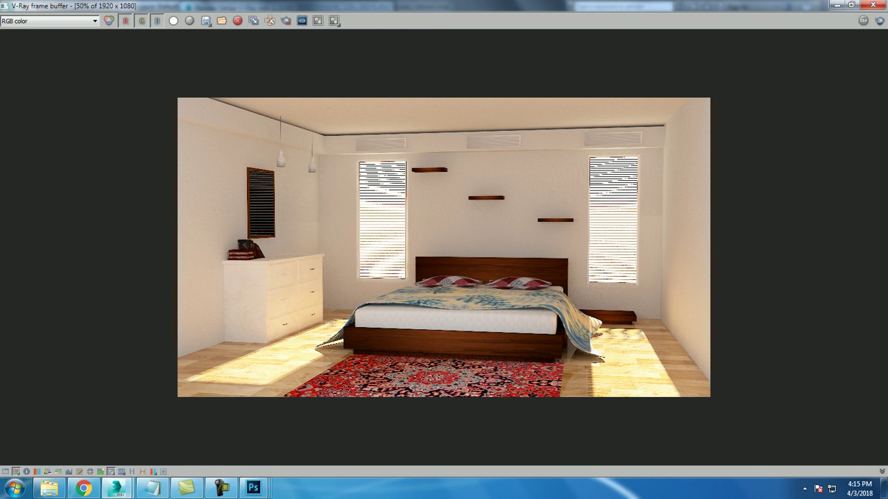
pyautogui.click(837, 5)
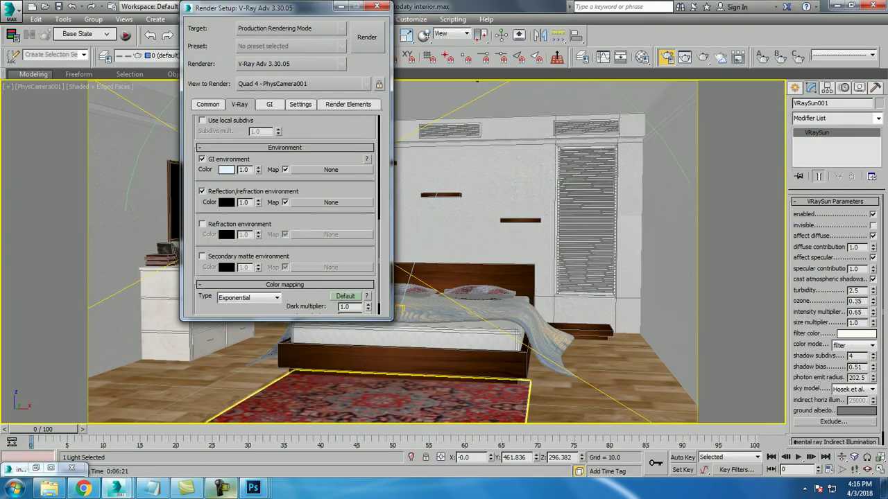
# Add the line 'Thanks for watching..' below the tutorial text in Notepad
pyautogui.click(151, 488)
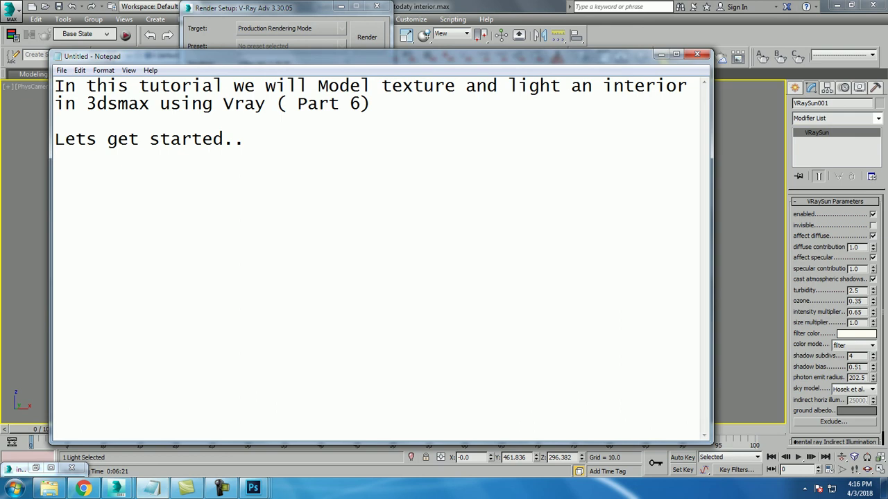
pyautogui.press('Return')
pyautogui.press('Return')
pyautogui.write('Thanks for watching..')
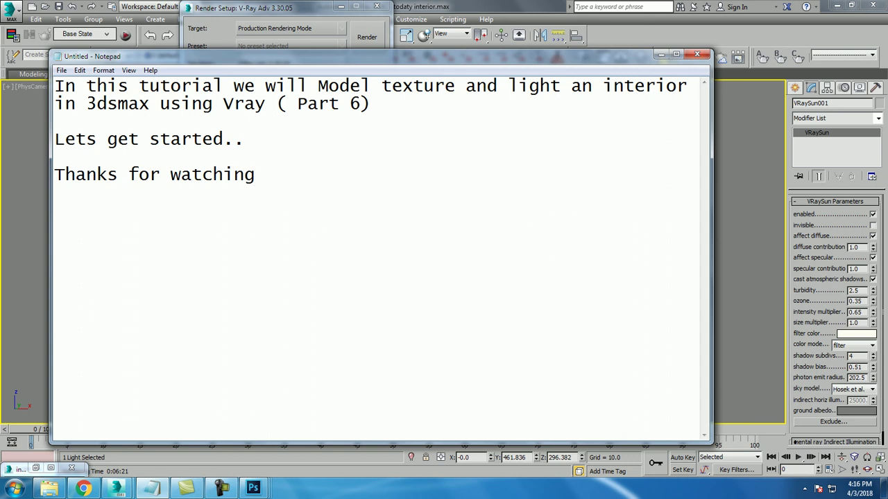